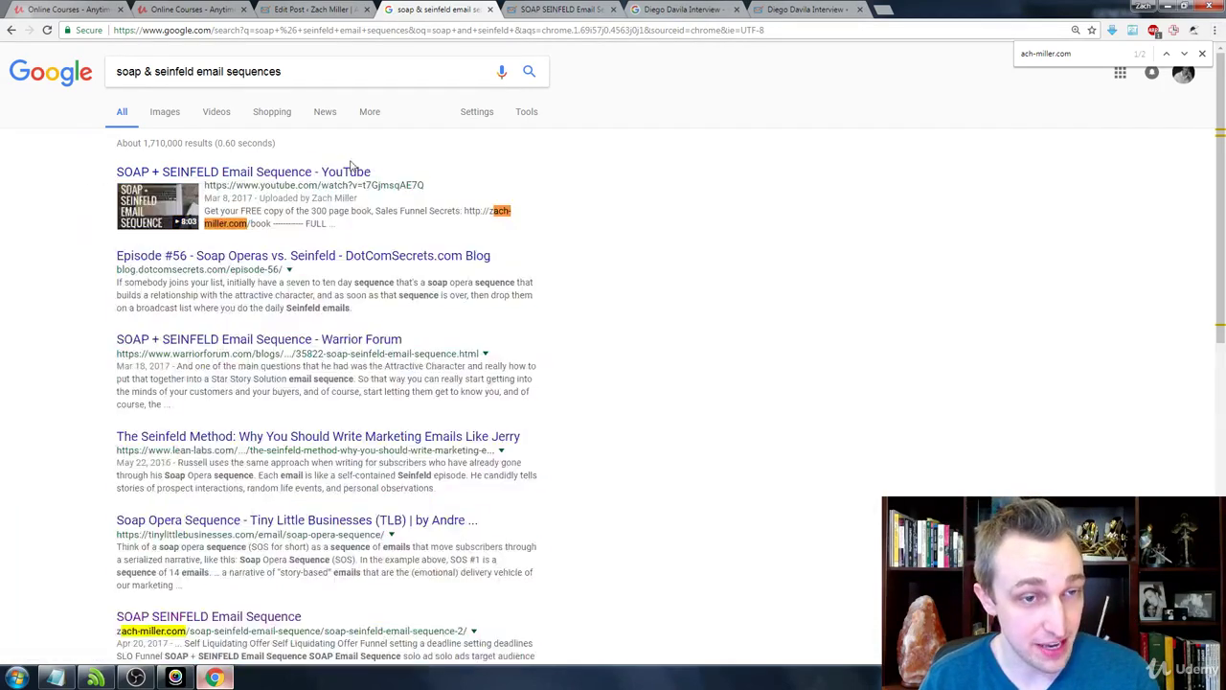
- Examine the web results for soap & seinfeld email sequences and the blog's SOAP SEINFELD Email Sequence page that ranks there
{"action": "key", "text": "ctrl+a"}
{"action": "left_click", "coordinate": [493, 210]}
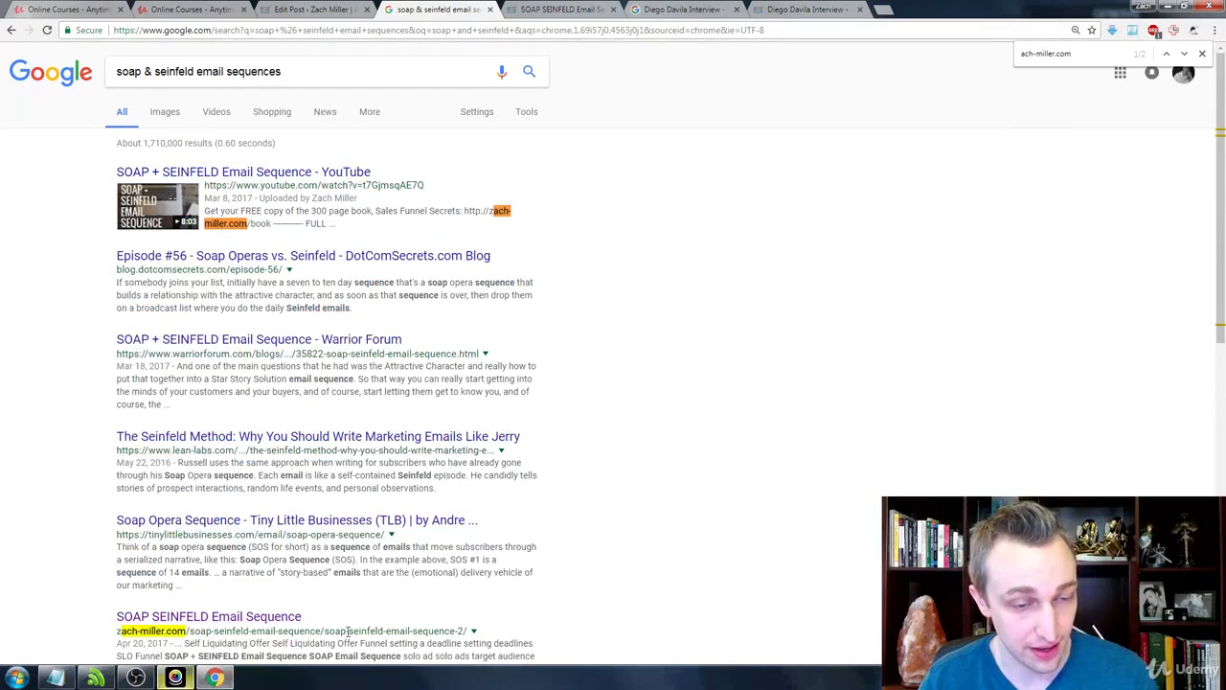
{"action": "scroll", "coordinate": [260, 633], "scroll_direction": "down", "scroll_amount": 2}
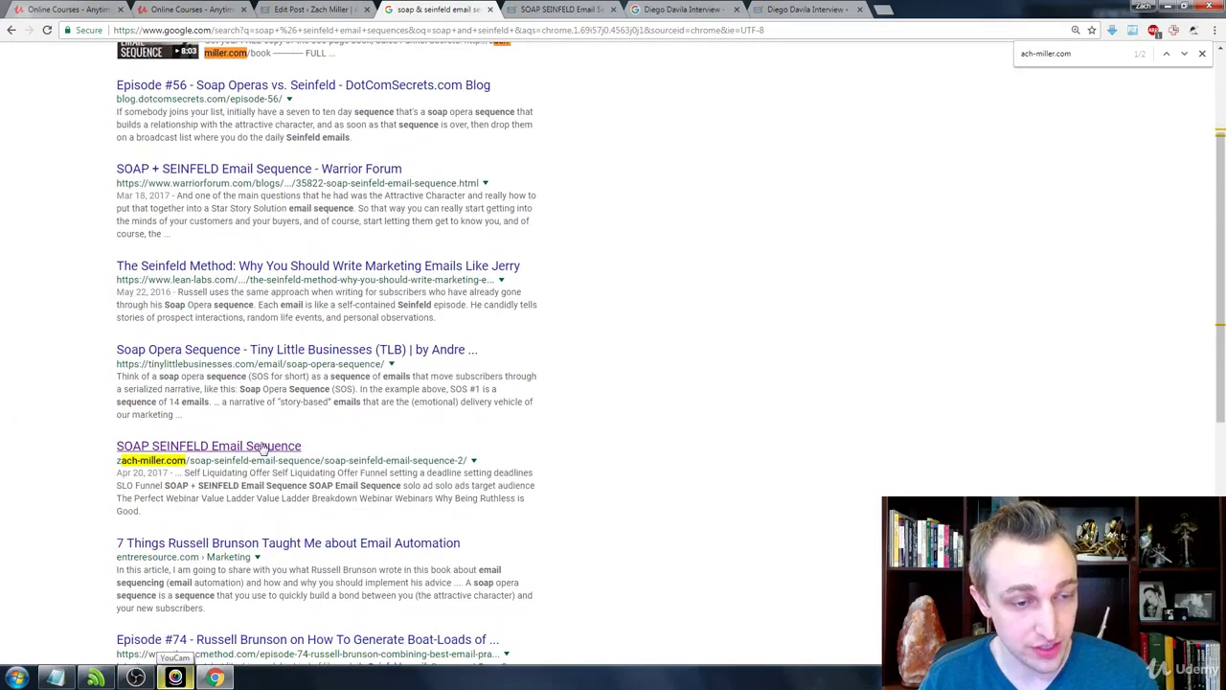
{"action": "scroll", "coordinate": [269, 443], "scroll_direction": "up", "scroll_amount": 2}
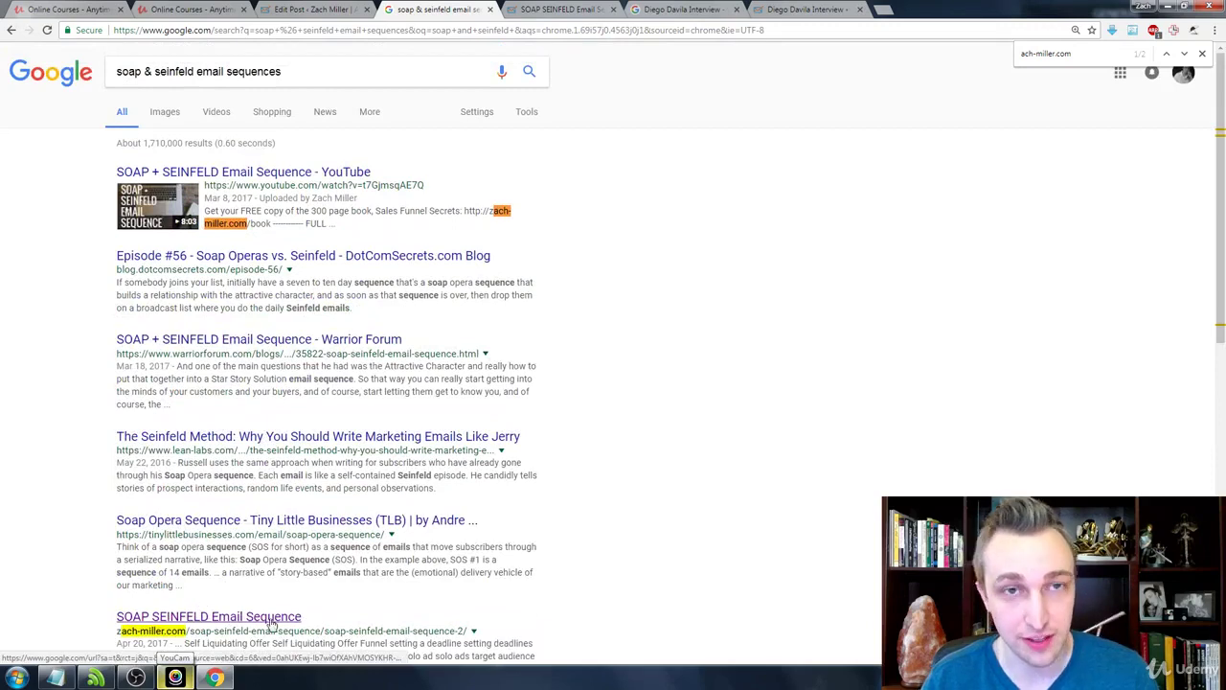
{"action": "key", "text": "ctrl+Tab"}
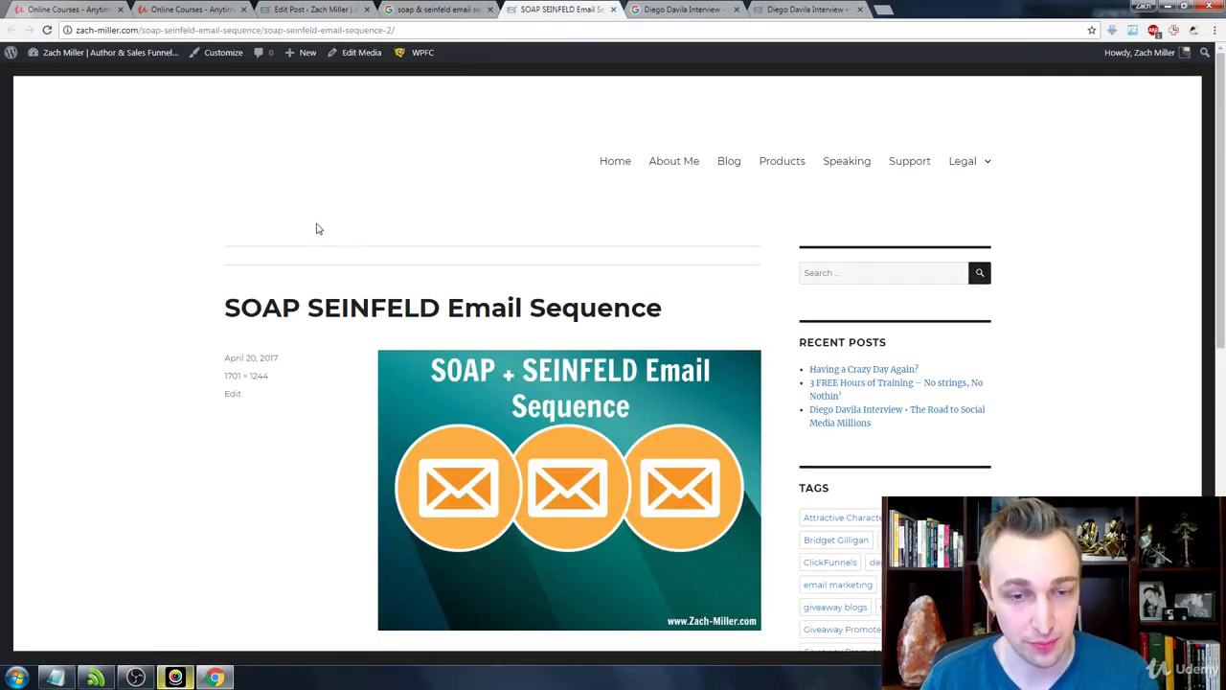
{"action": "scroll", "coordinate": [318, 228], "scroll_direction": "down", "scroll_amount": 3}
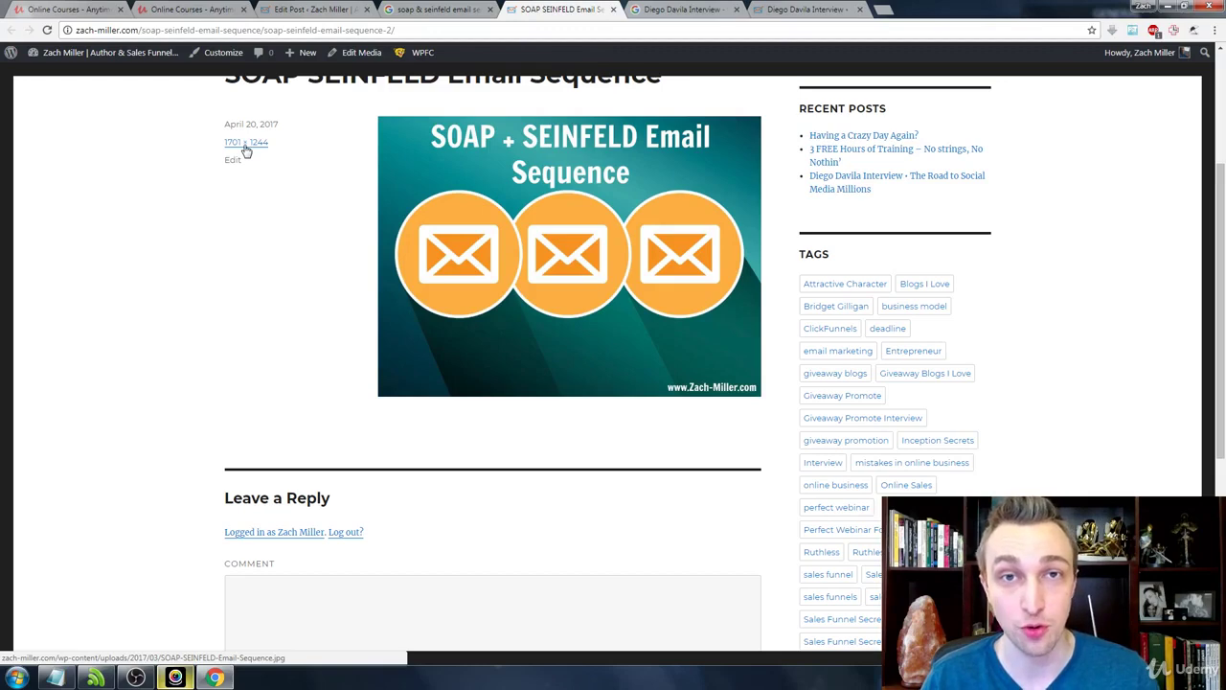
{"action": "key", "text": "ctrl+shift+Tab"}
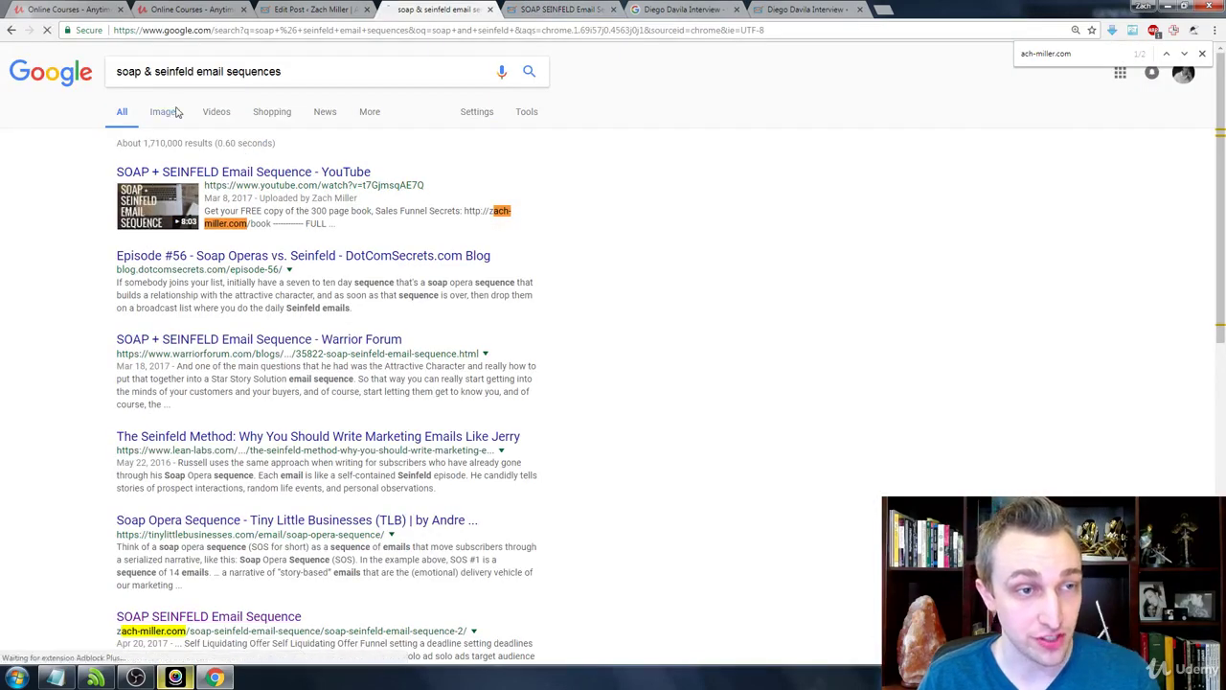
- Show the image results for the same search, preview the three-envelope SOAP + SEINFELD Email Sequence picture, and compare it with the blog's page
{"action": "left_click", "coordinate": [176, 112]}
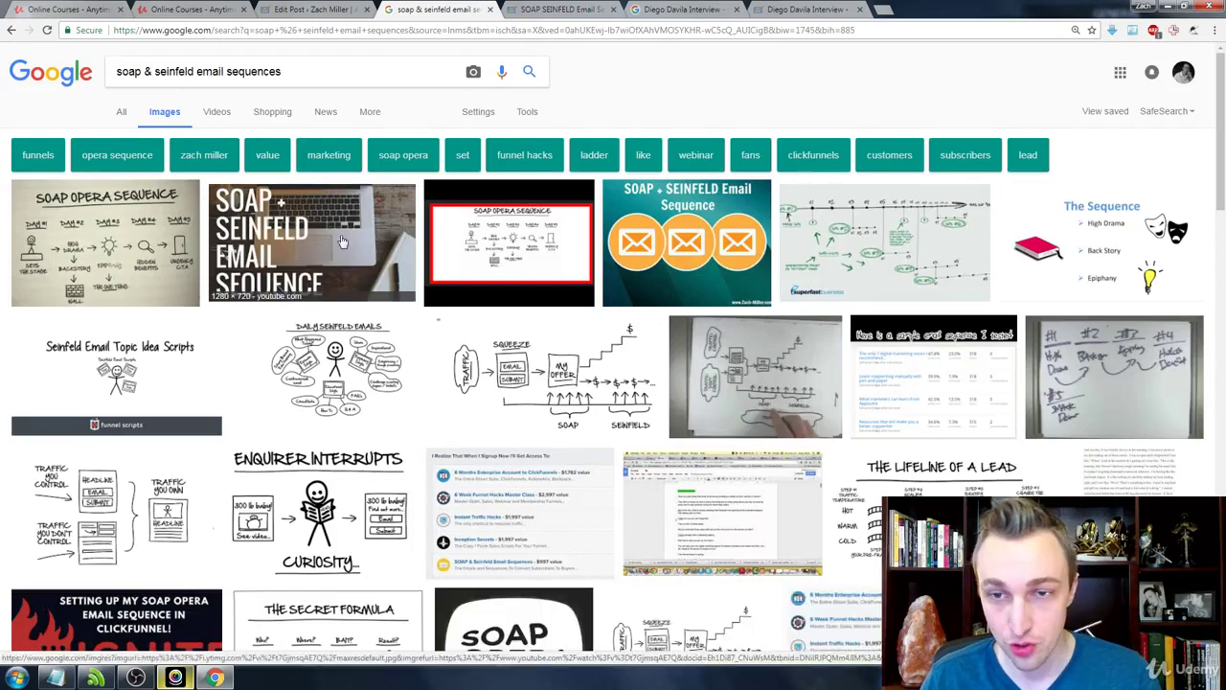
{"action": "left_click", "coordinate": [676, 232]}
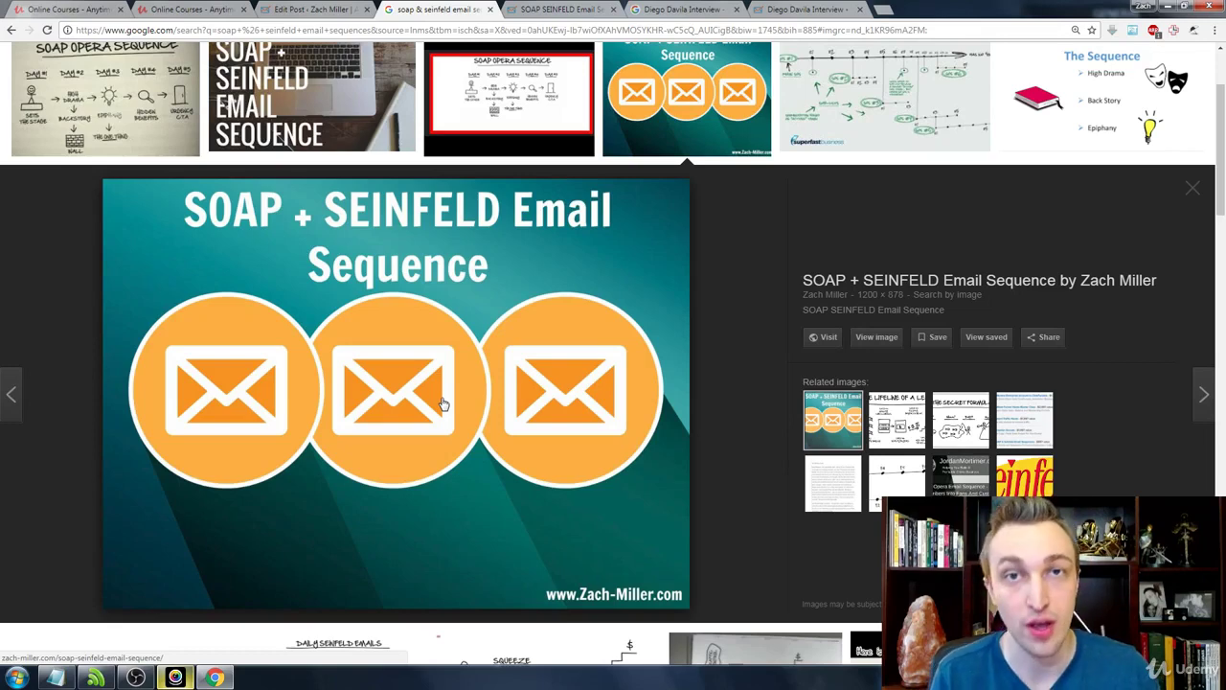
{"action": "scroll", "coordinate": [384, 335], "scroll_direction": "up", "scroll_amount": 2}
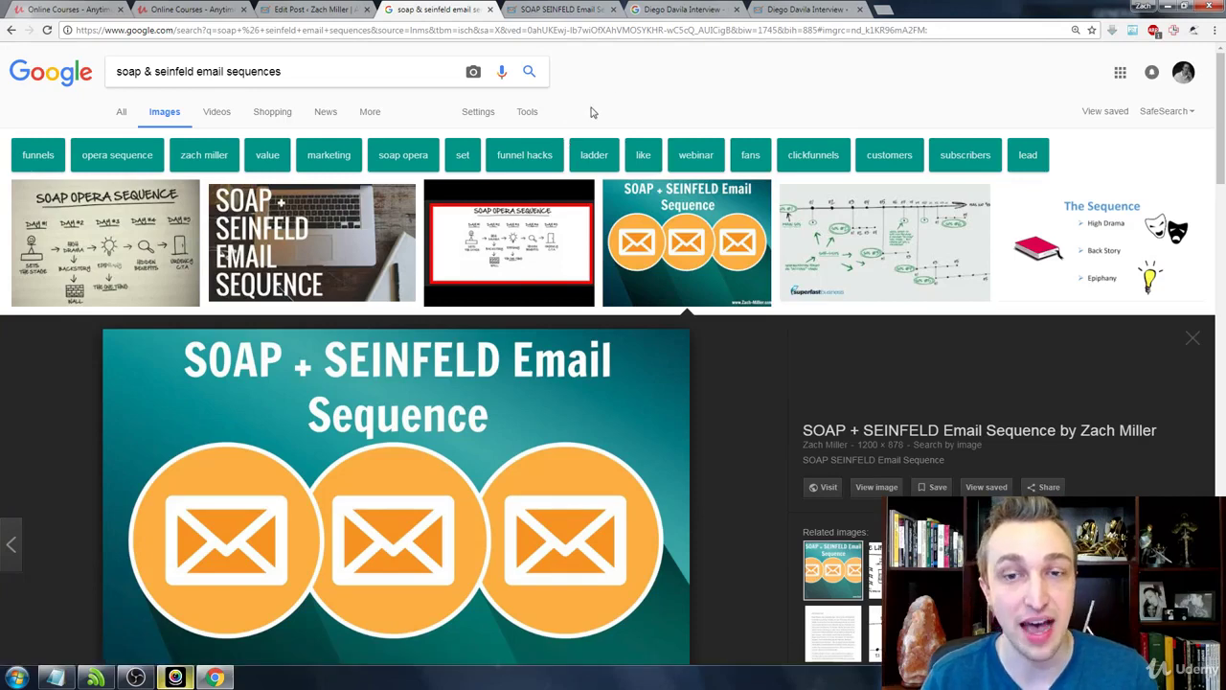
{"action": "key", "text": "ctrl+Tab"}
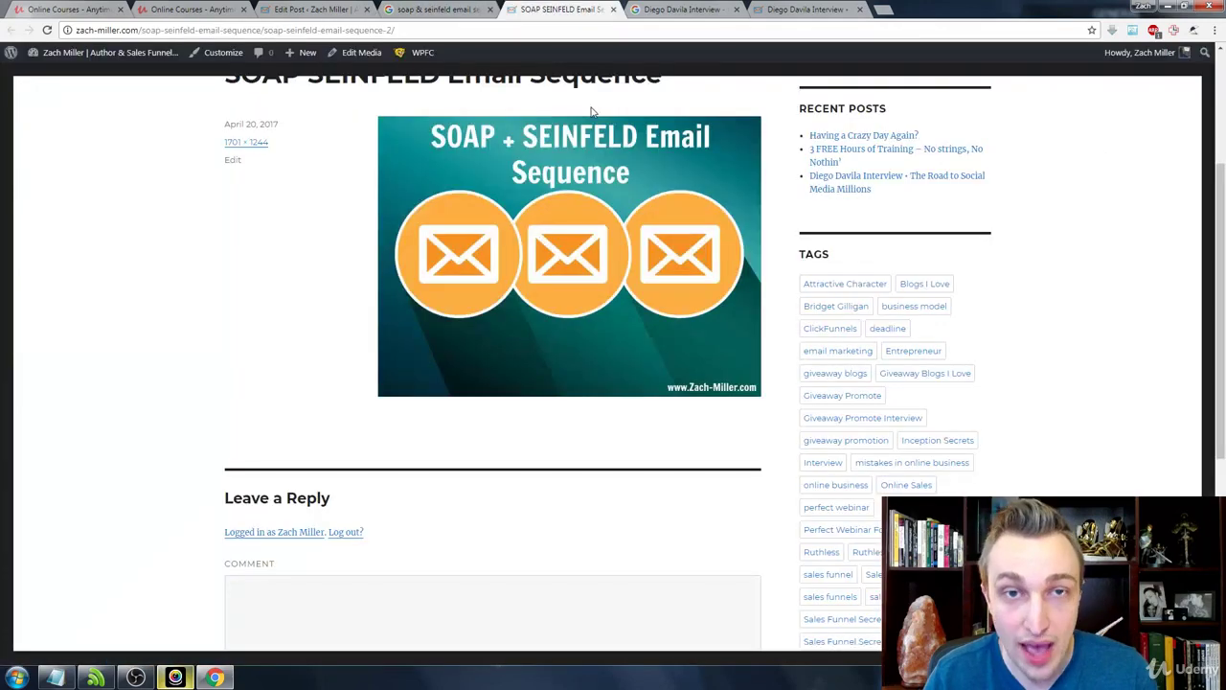
{"action": "scroll", "coordinate": [542, 286], "scroll_direction": "up", "scroll_amount": 2}
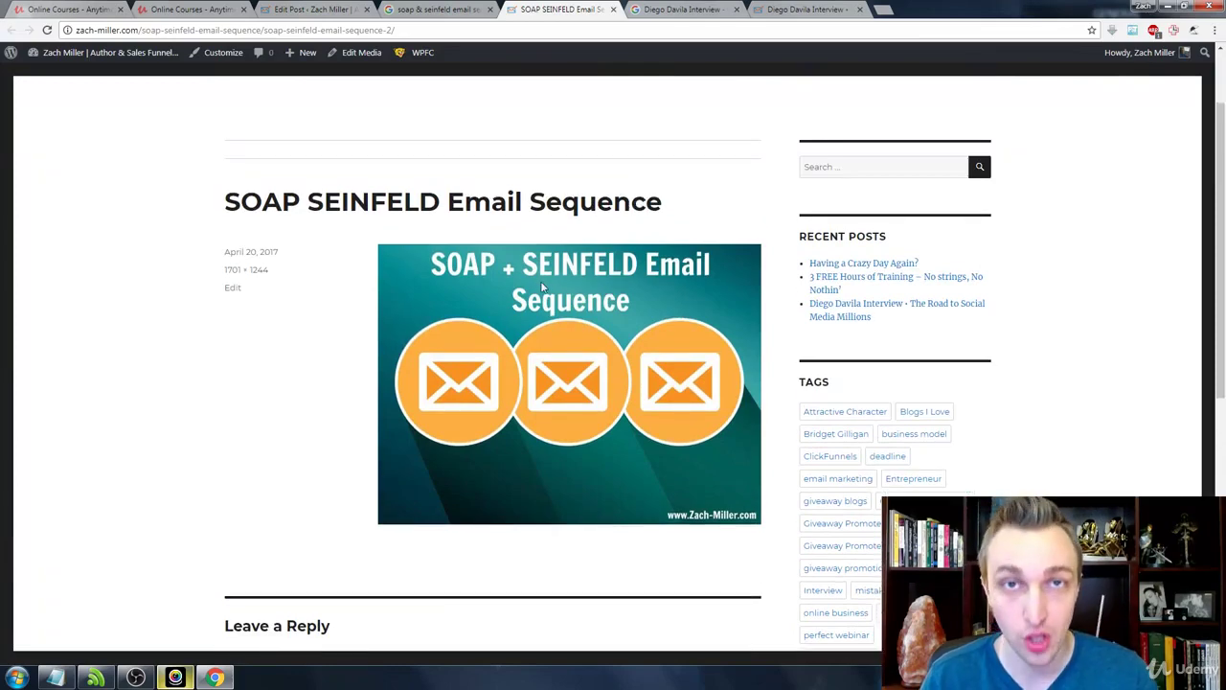
{"action": "key", "text": "ctrl+shift+Tab"}
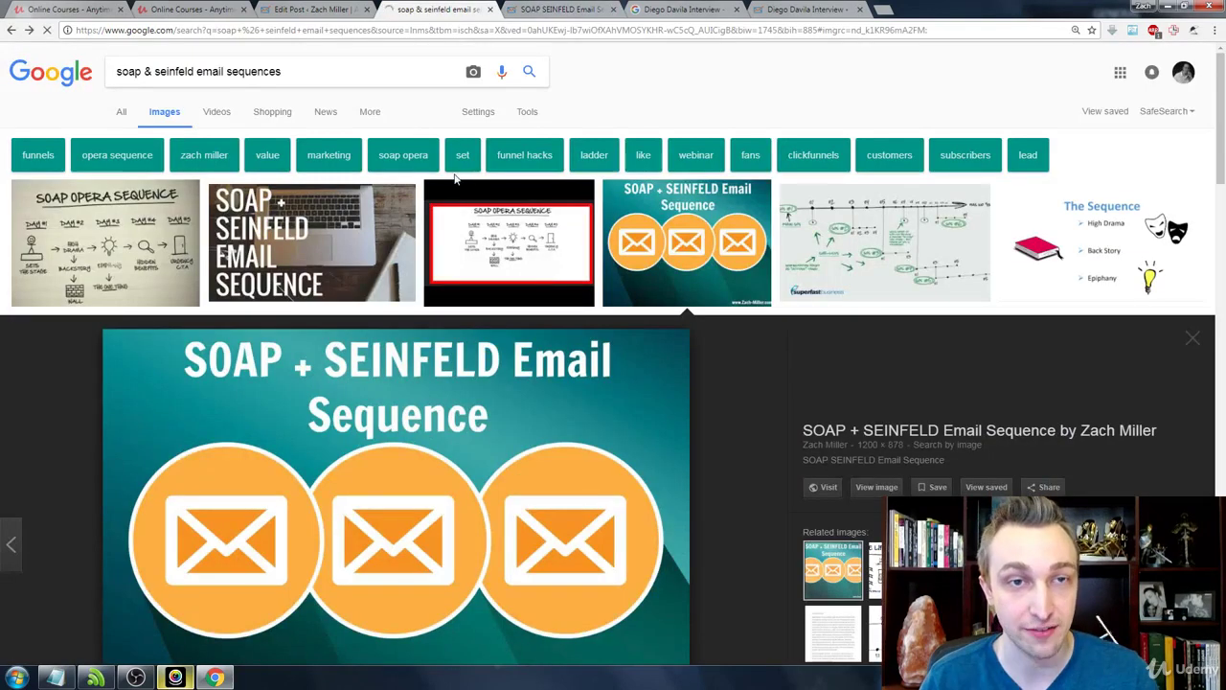
- Return to the web results and close both the soap & seinfeld search and the SOAP SEINFELD Email Sequence page
{"action": "key", "text": "alt+Left"}
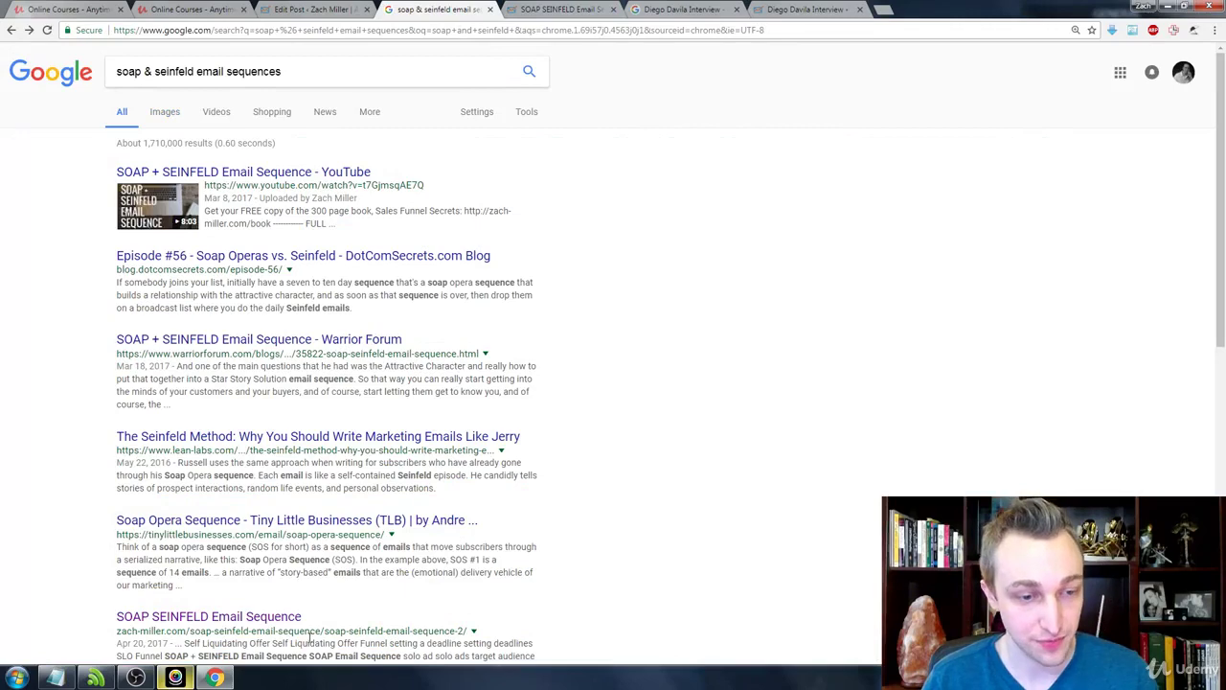
{"action": "triple_click", "coordinate": [311, 635]}
{"action": "left_click", "coordinate": [601, 508]}
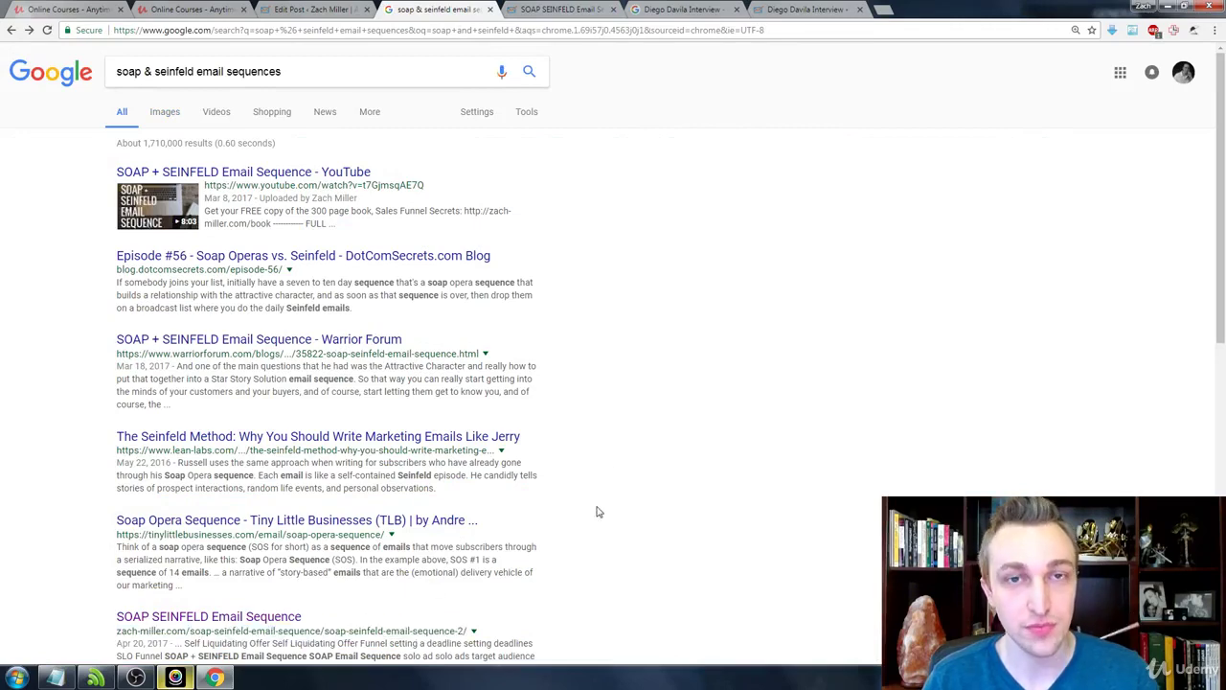
{"action": "key", "text": "ctrl+w"}
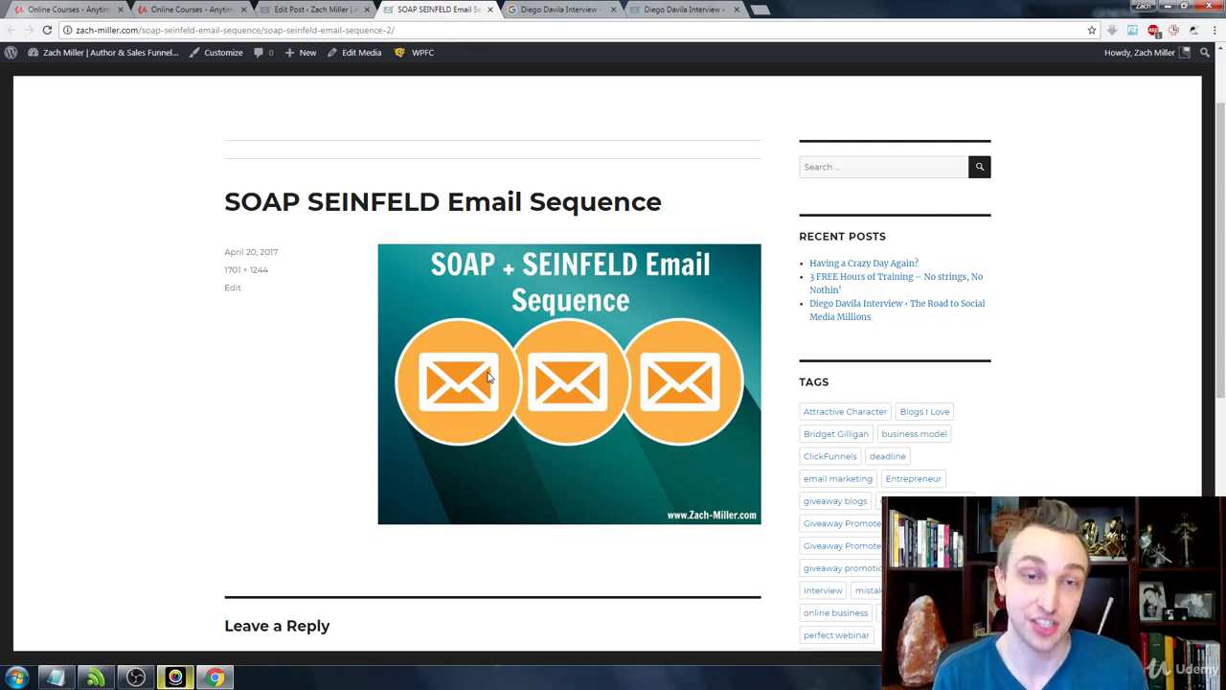
{"action": "key", "text": "ctrl+w"}
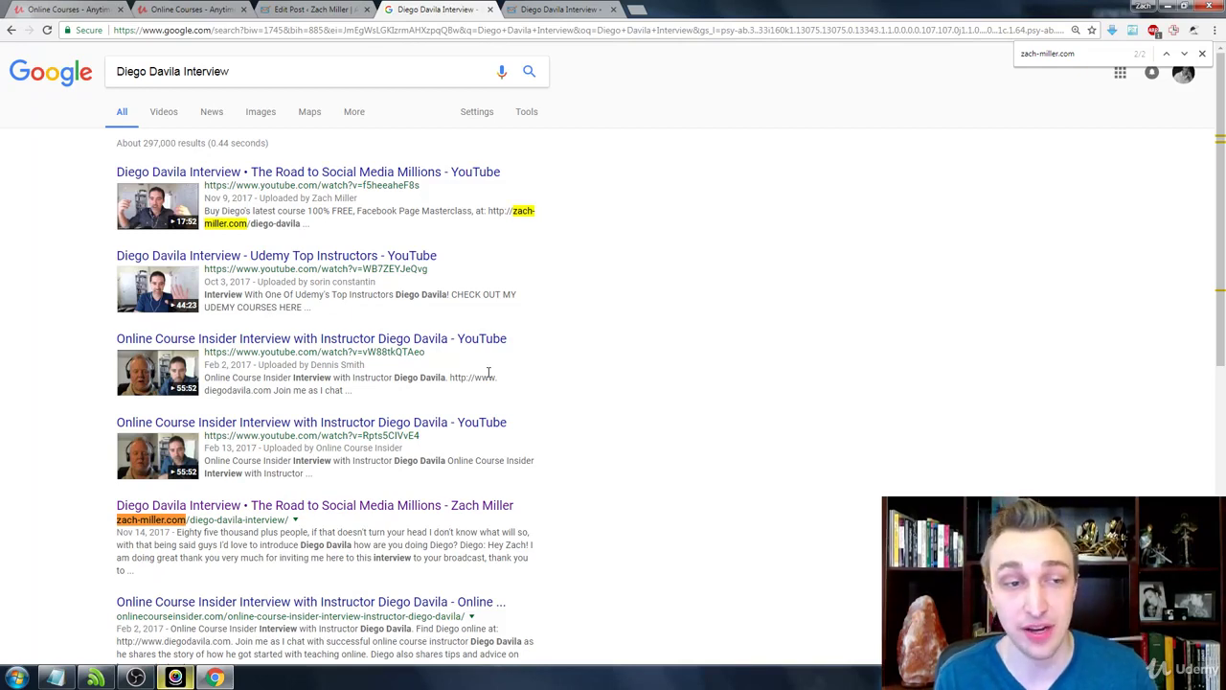
- Inspect the first video's description and the blog post's URL among the interview search results
{"action": "triple_click", "coordinate": [320, 213]}
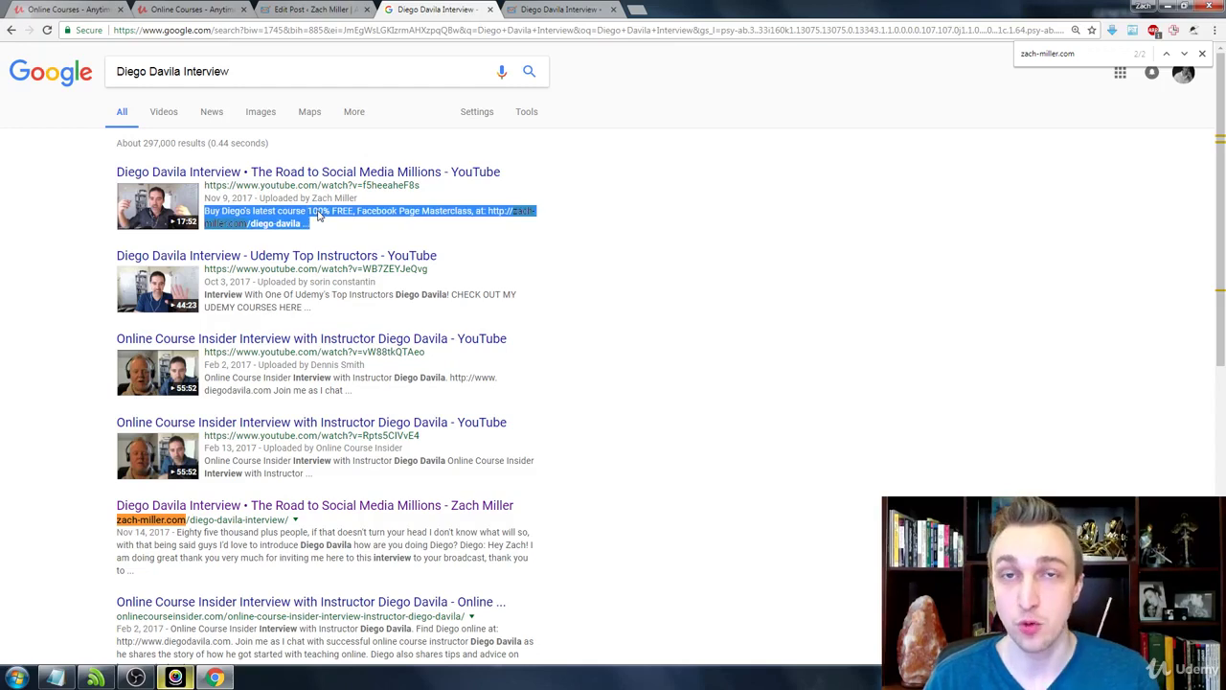
{"action": "left_click", "coordinate": [320, 213]}
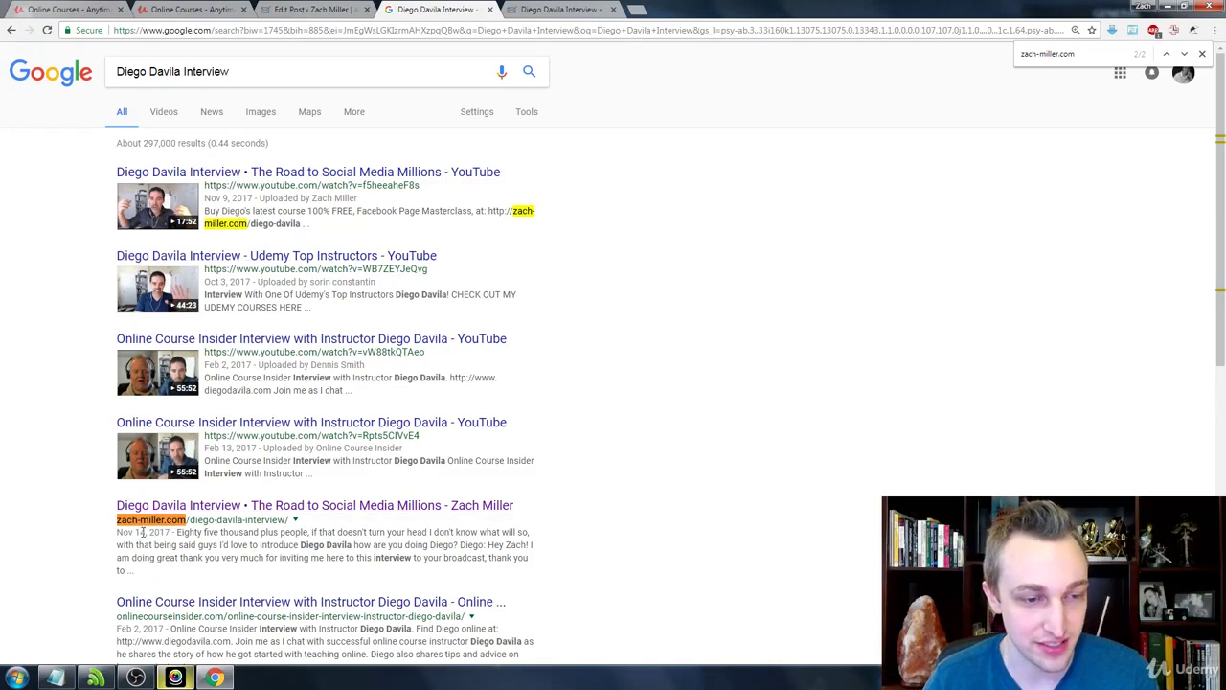
{"action": "left_click_drag", "start_coordinate": [111, 521], "coordinate": [234, 523]}
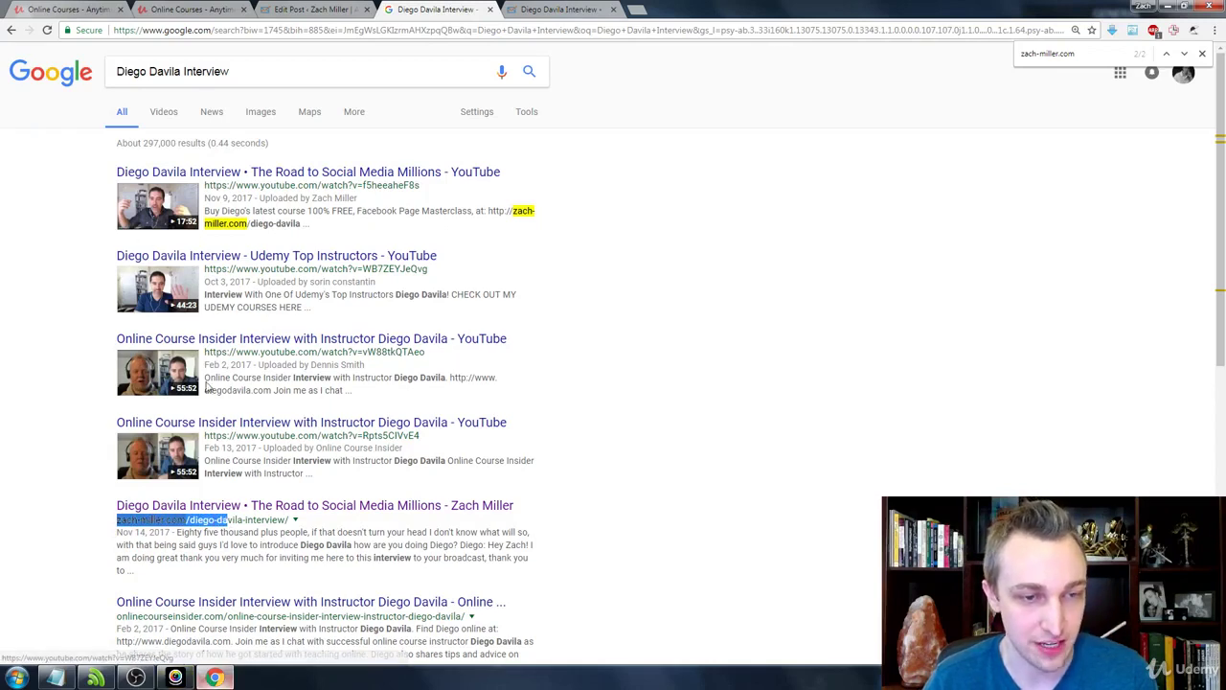
{"action": "left_click", "coordinate": [70, 426]}
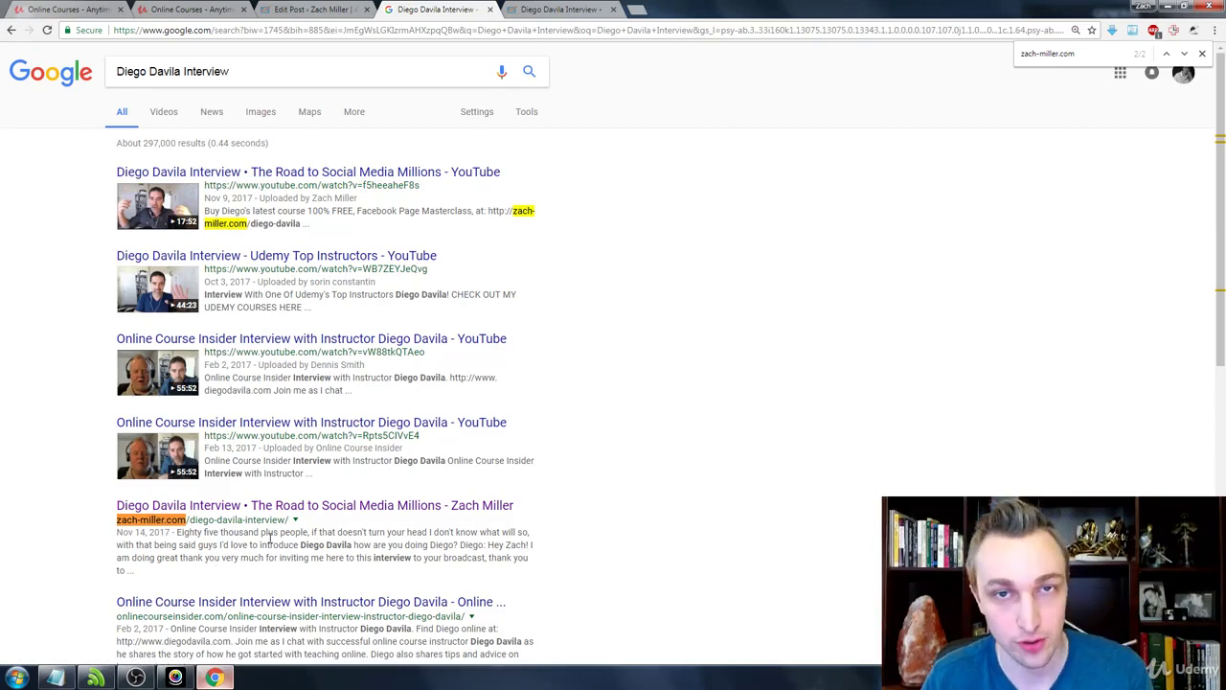
- Switch to the published interview post on the blog and open its editor in a separate tab
{"action": "left_click", "coordinate": [558, 10]}
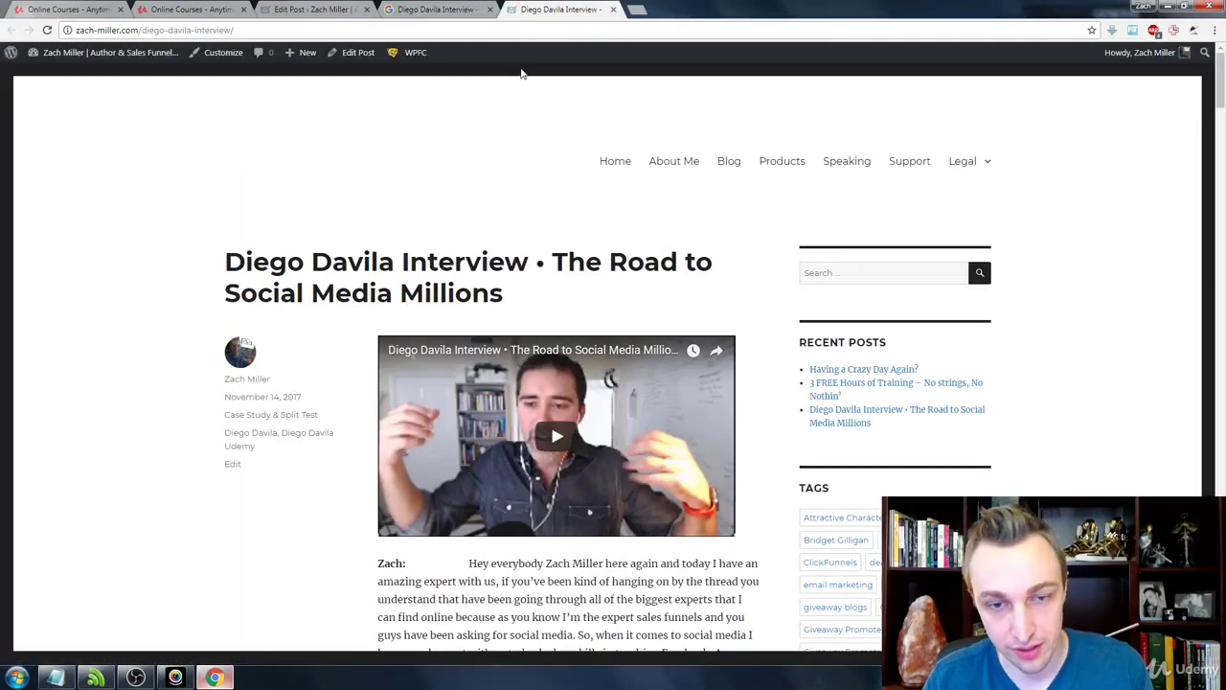
{"action": "middle_click", "coordinate": [366, 56]}
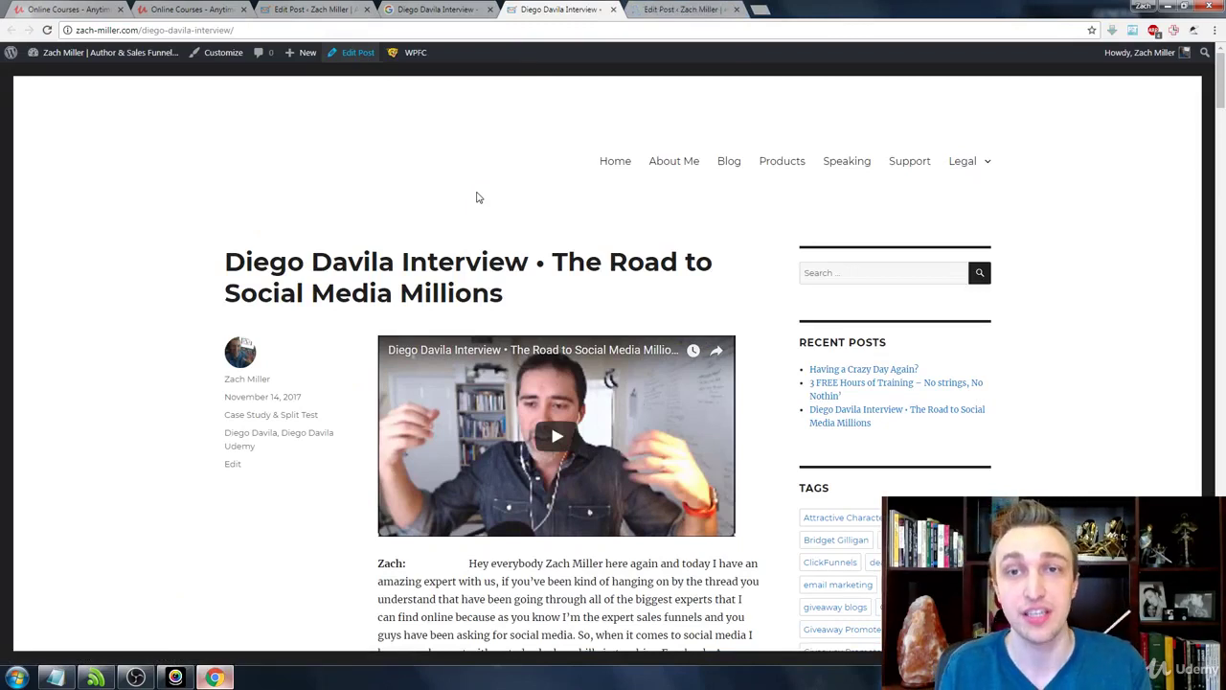
- Examine the published interview post, from the embedded video through the full transcript to the comment section
{"action": "scroll", "coordinate": [480, 198], "scroll_direction": "down", "scroll_amount": 1}
{"action": "scroll", "coordinate": [476, 195], "scroll_direction": "down", "scroll_amount": 3}
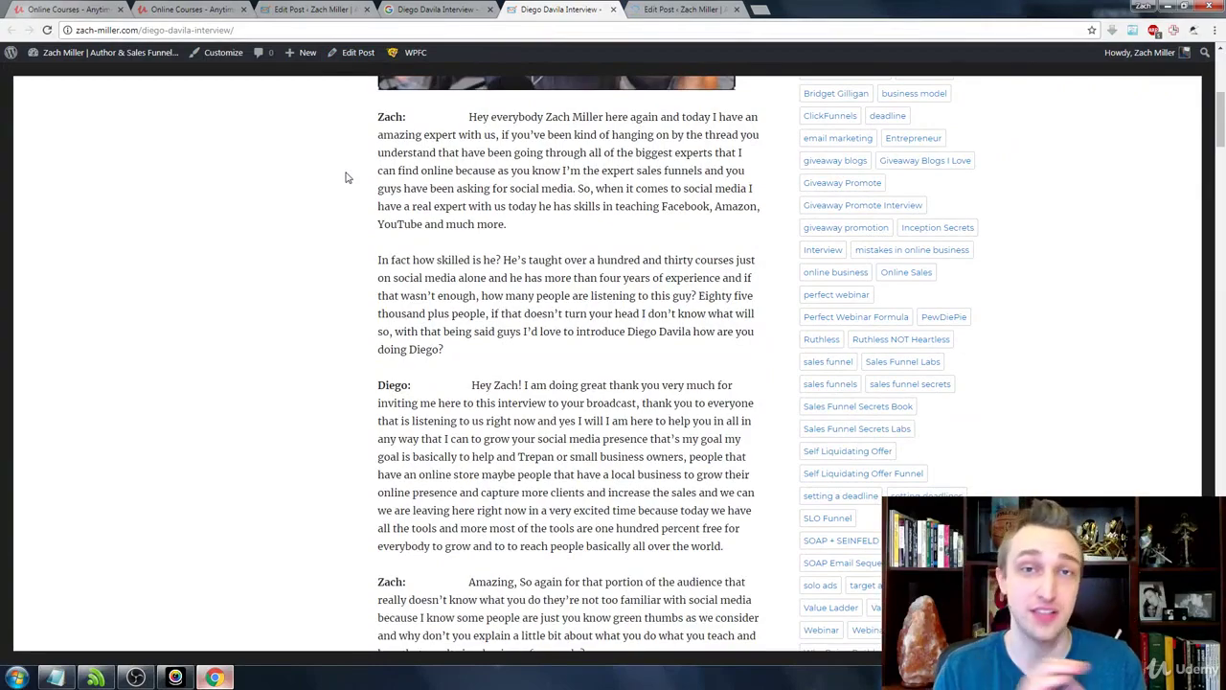
{"action": "scroll", "coordinate": [346, 177], "scroll_direction": "down", "scroll_amount": 20}
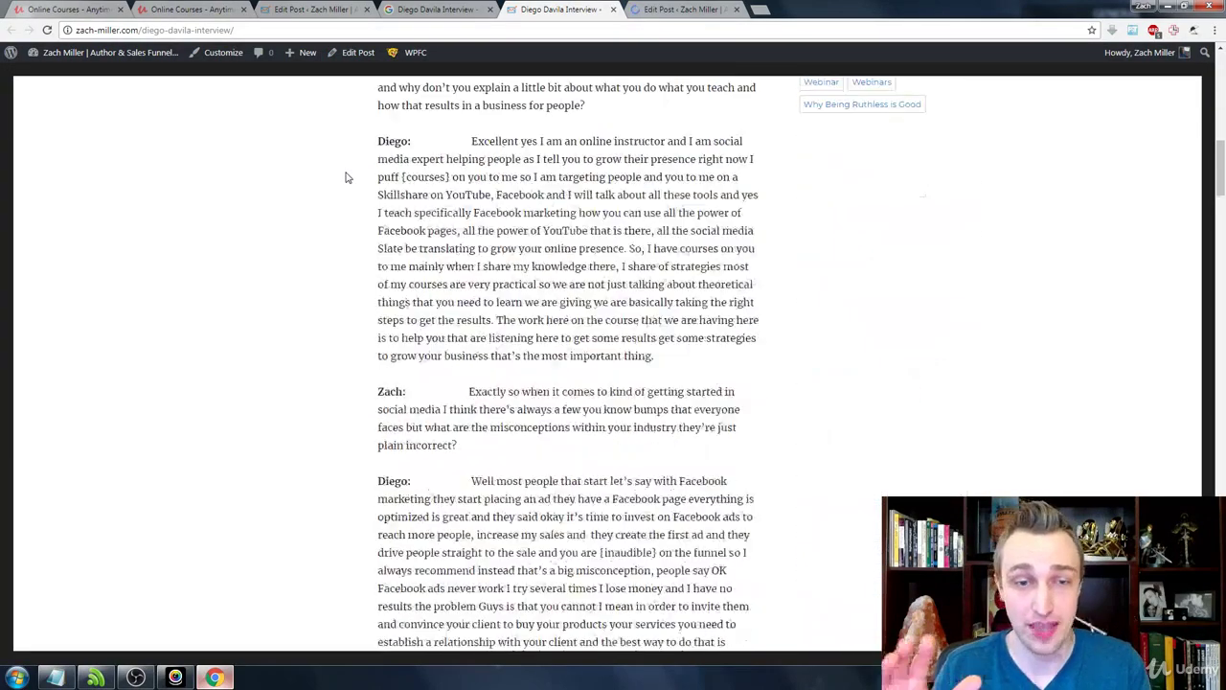
{"action": "scroll", "coordinate": [347, 177], "scroll_direction": "down", "scroll_amount": 20}
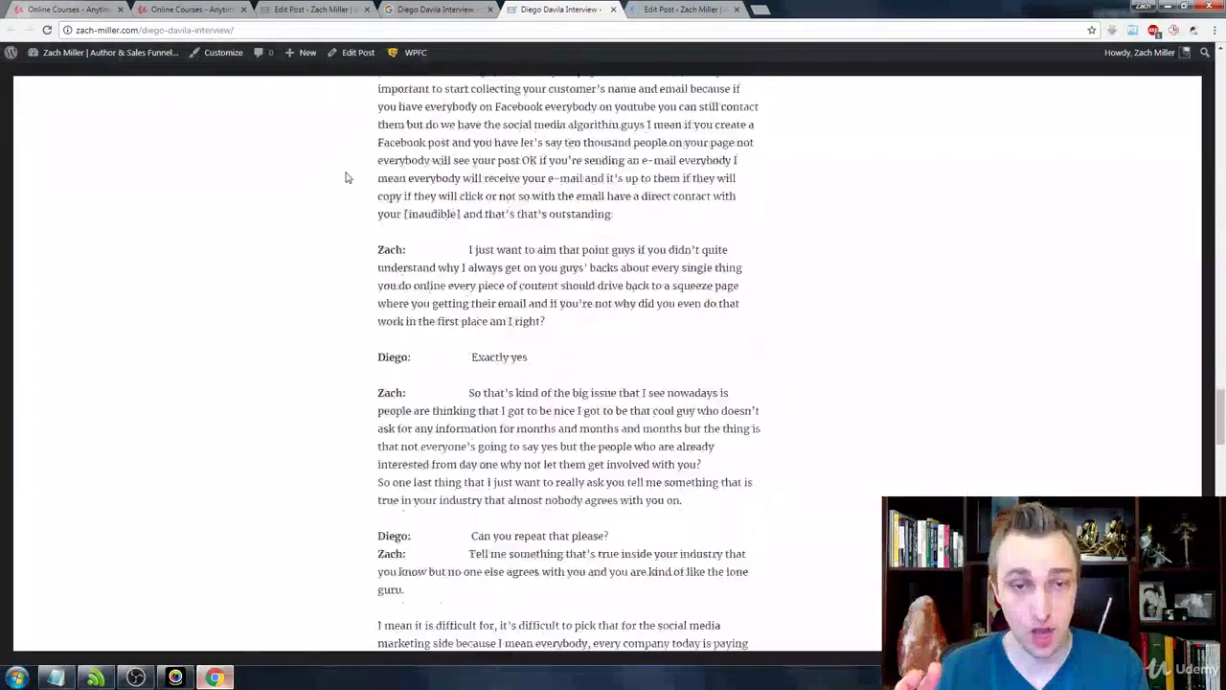
{"action": "scroll", "coordinate": [347, 177], "scroll_direction": "down", "scroll_amount": 3}
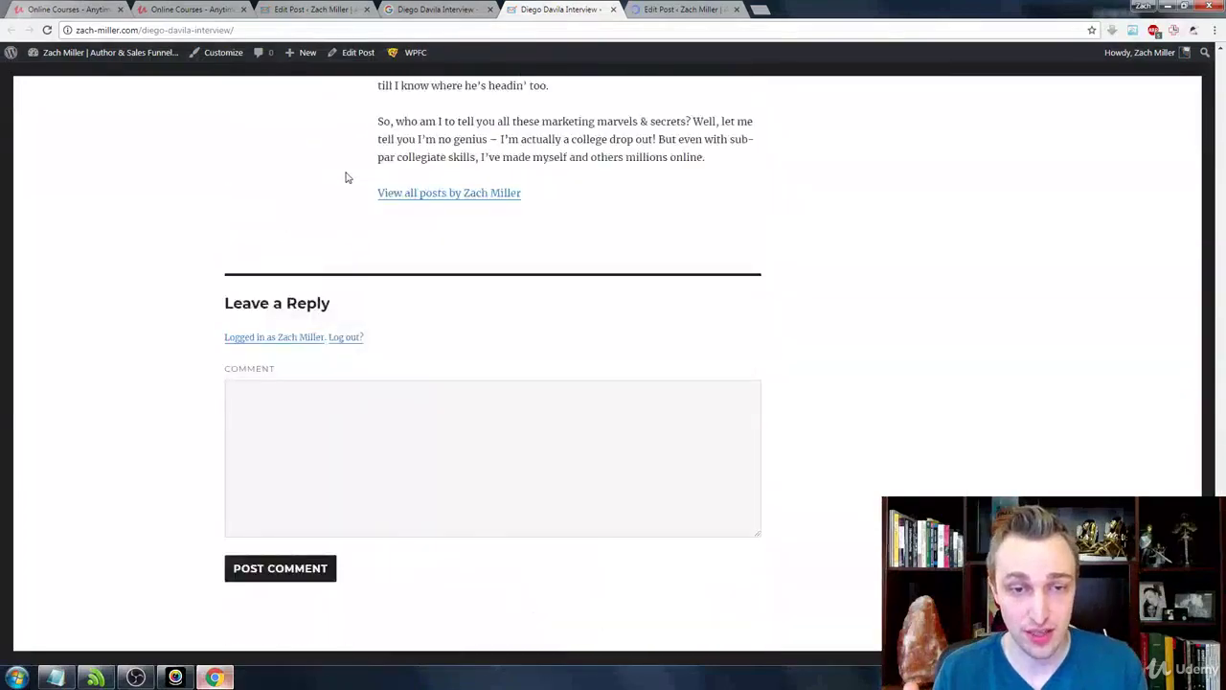
{"action": "scroll", "coordinate": [347, 177], "scroll_direction": "up", "scroll_amount": 15}
{"action": "scroll", "coordinate": [347, 177], "scroll_direction": "up", "scroll_amount": 15}
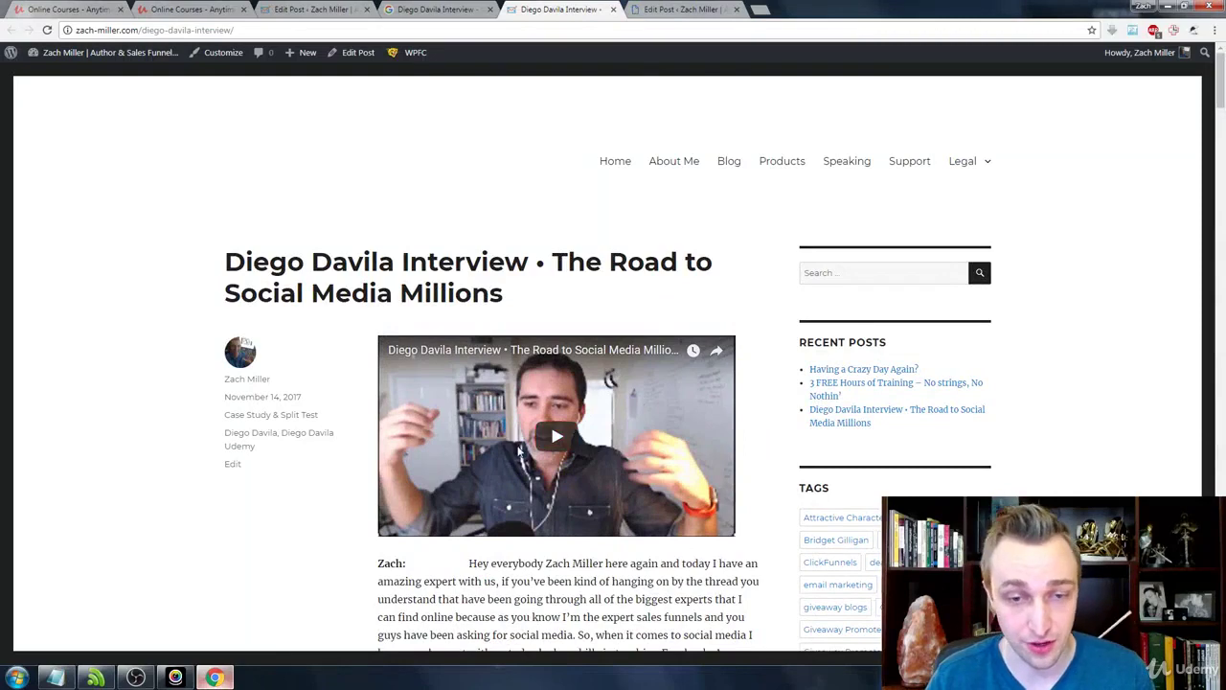
{"action": "left_click", "coordinate": [518, 452]}
{"action": "left_click", "coordinate": [501, 432]}
{"action": "scroll", "coordinate": [272, 529], "scroll_direction": "down", "scroll_amount": 5}
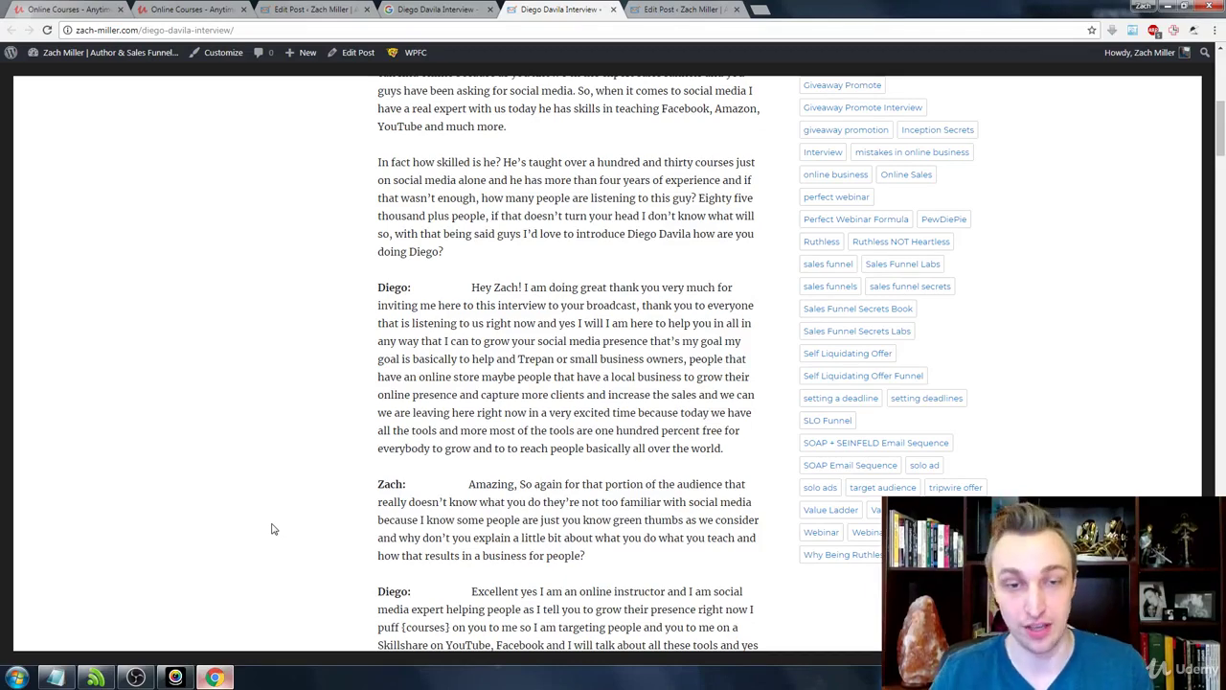
- Go to the interview post's editor and collapse the All in One SEO Pack section below the transcript
{"action": "key", "text": "ctrl+Tab"}
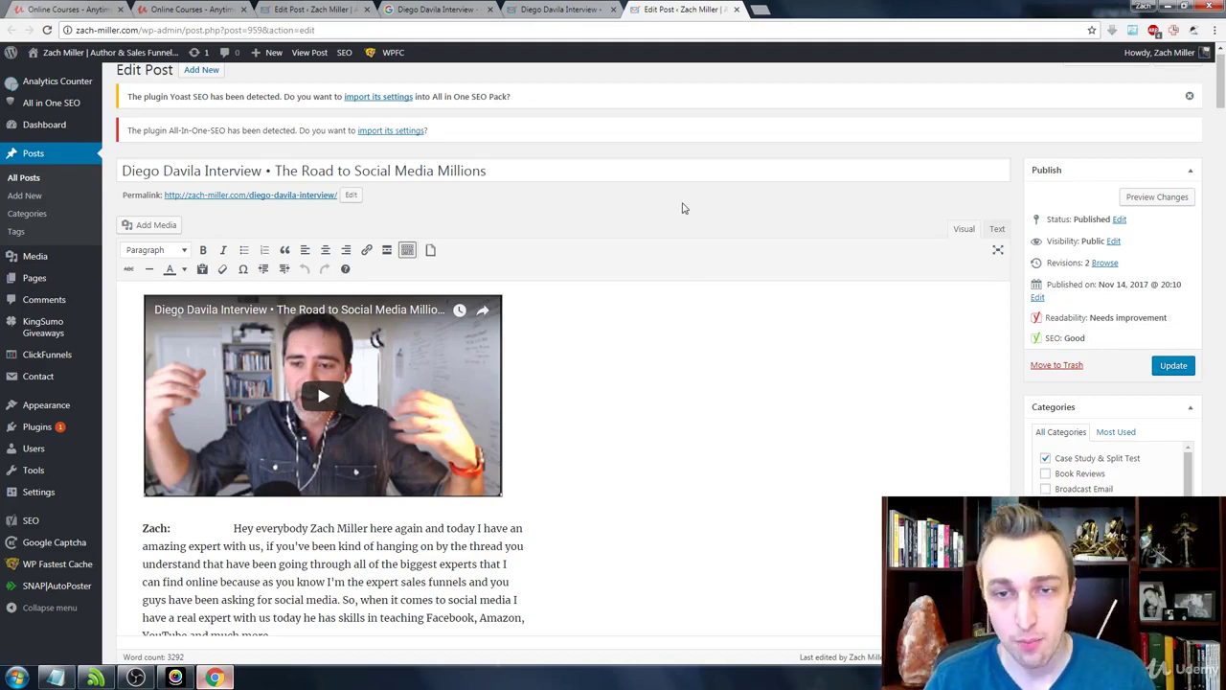
{"action": "scroll", "coordinate": [683, 207], "scroll_direction": "down", "scroll_amount": 5}
{"action": "scroll", "coordinate": [709, 230], "scroll_direction": "down", "scroll_amount": 5}
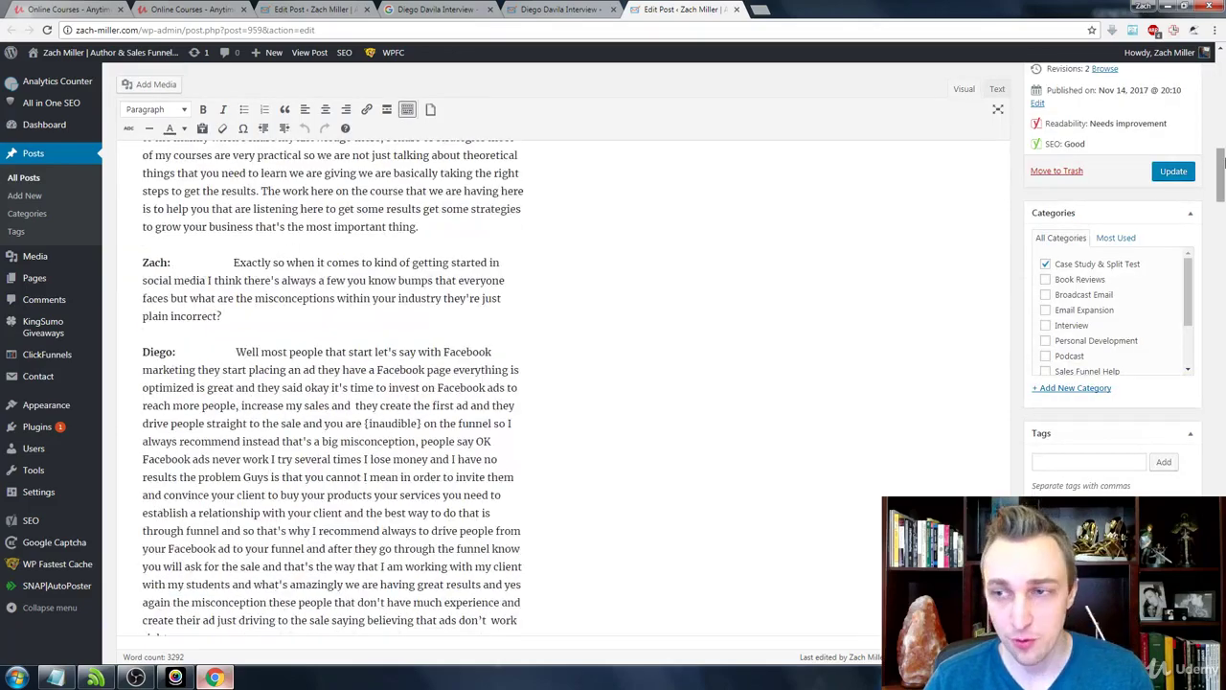
{"action": "left_click_drag", "start_coordinate": [1222, 176], "coordinate": [1224, 481]}
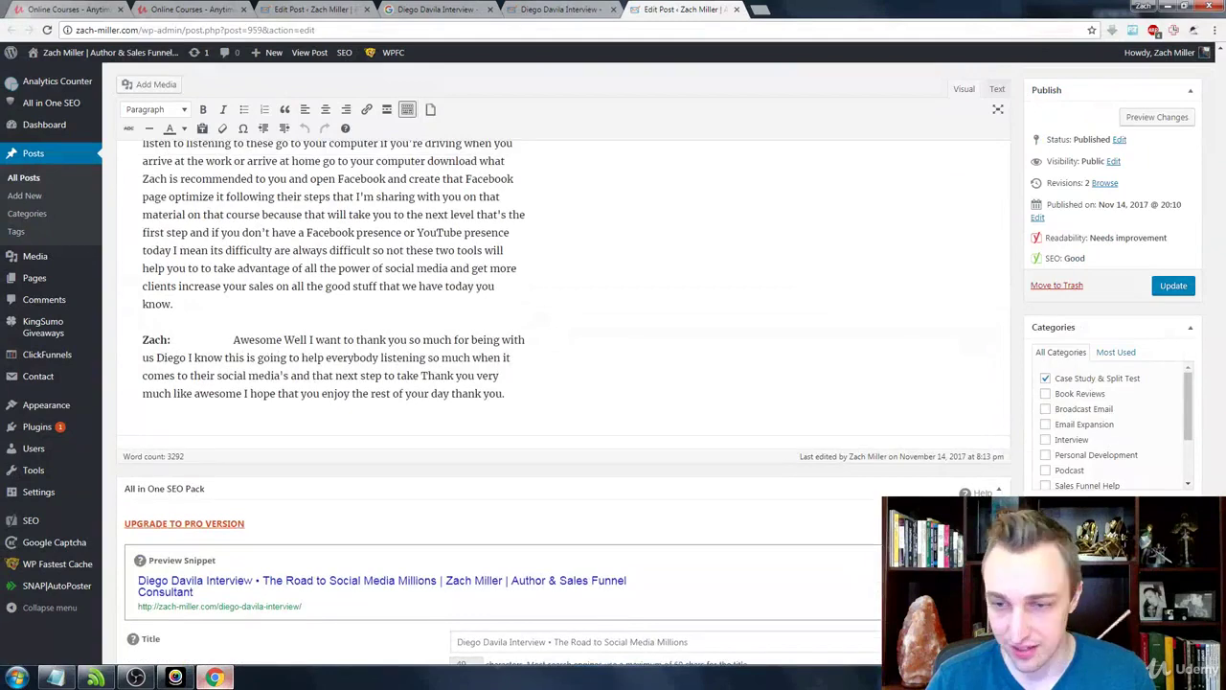
{"action": "left_click", "coordinate": [998, 491]}
{"action": "scroll", "coordinate": [780, 430], "scroll_direction": "down", "scroll_amount": 5}
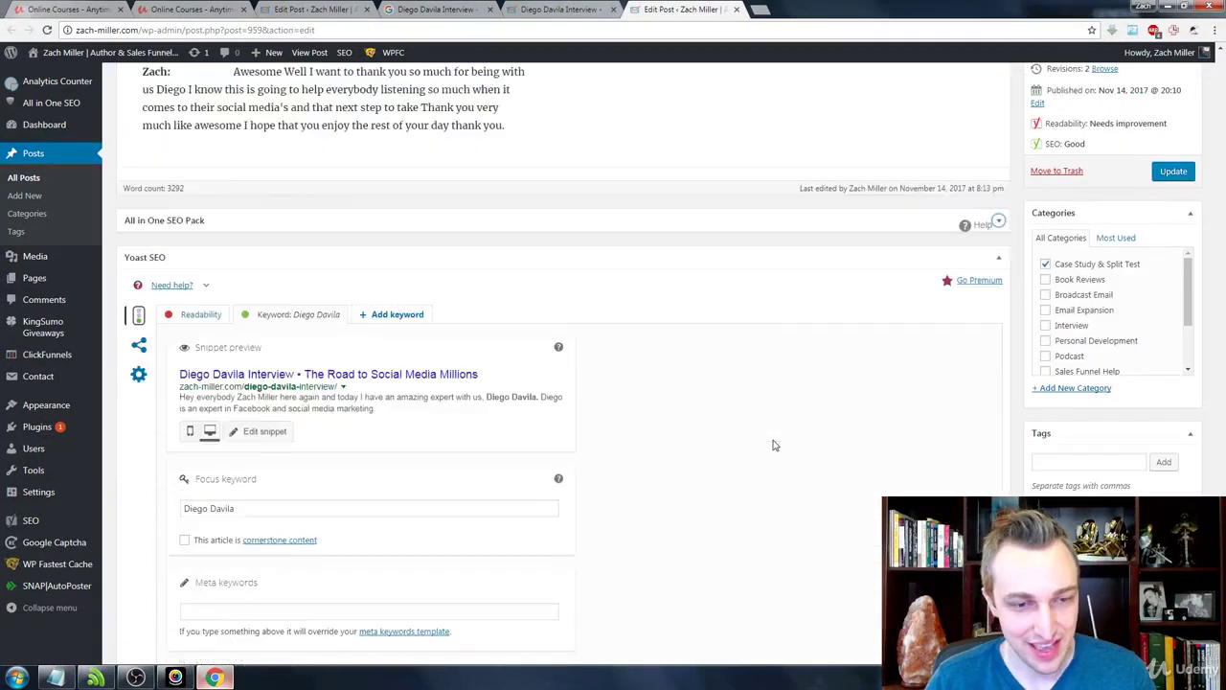
- Show the Yoast SEO readability analysis for the post and examine its recommendation about paragraph length
{"action": "left_click", "coordinate": [198, 136]}
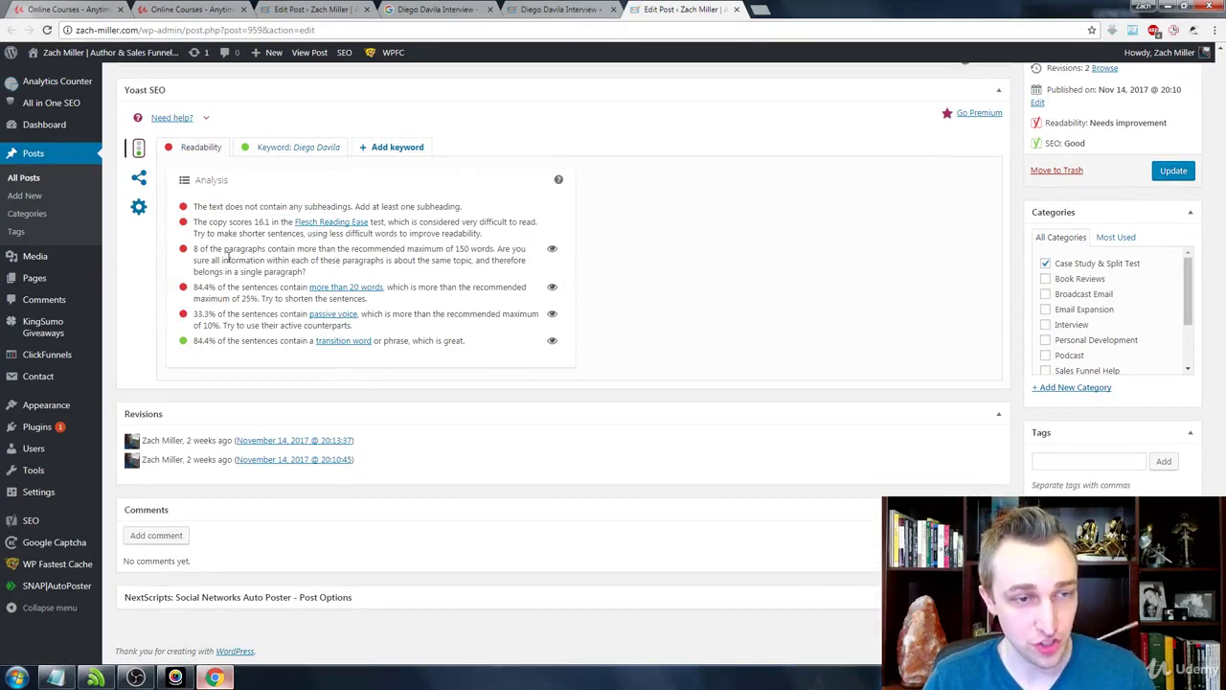
{"action": "triple_click", "coordinate": [196, 255]}
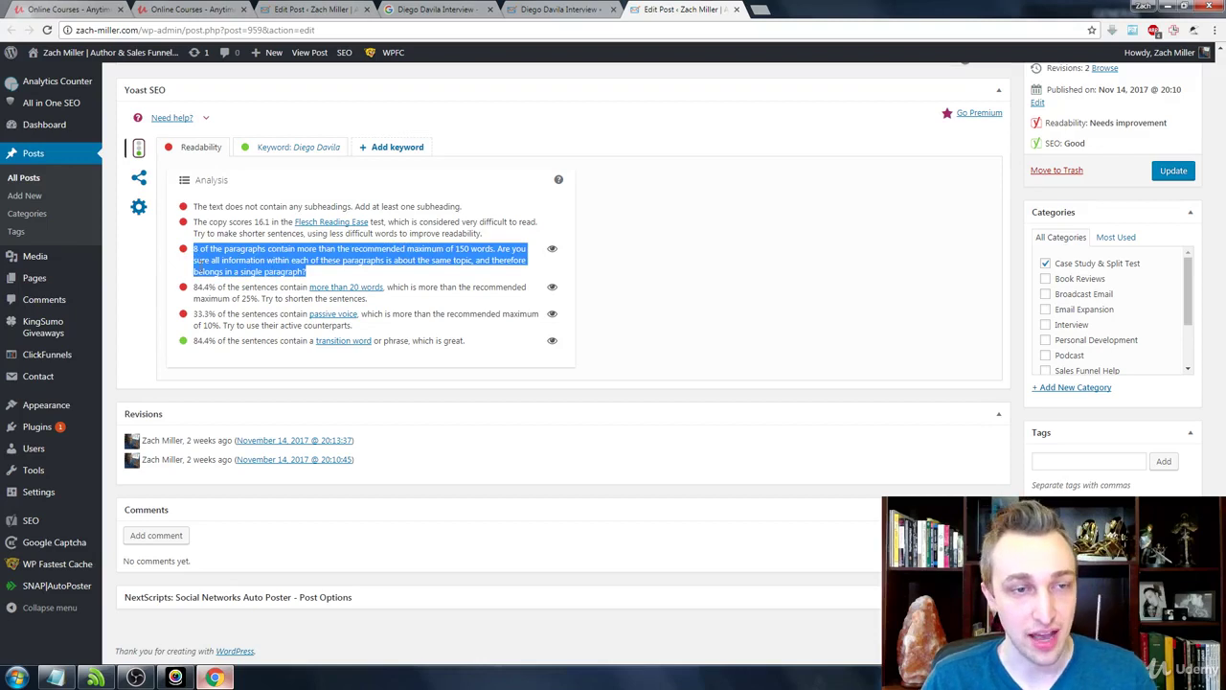
{"action": "left_click", "coordinate": [204, 265]}
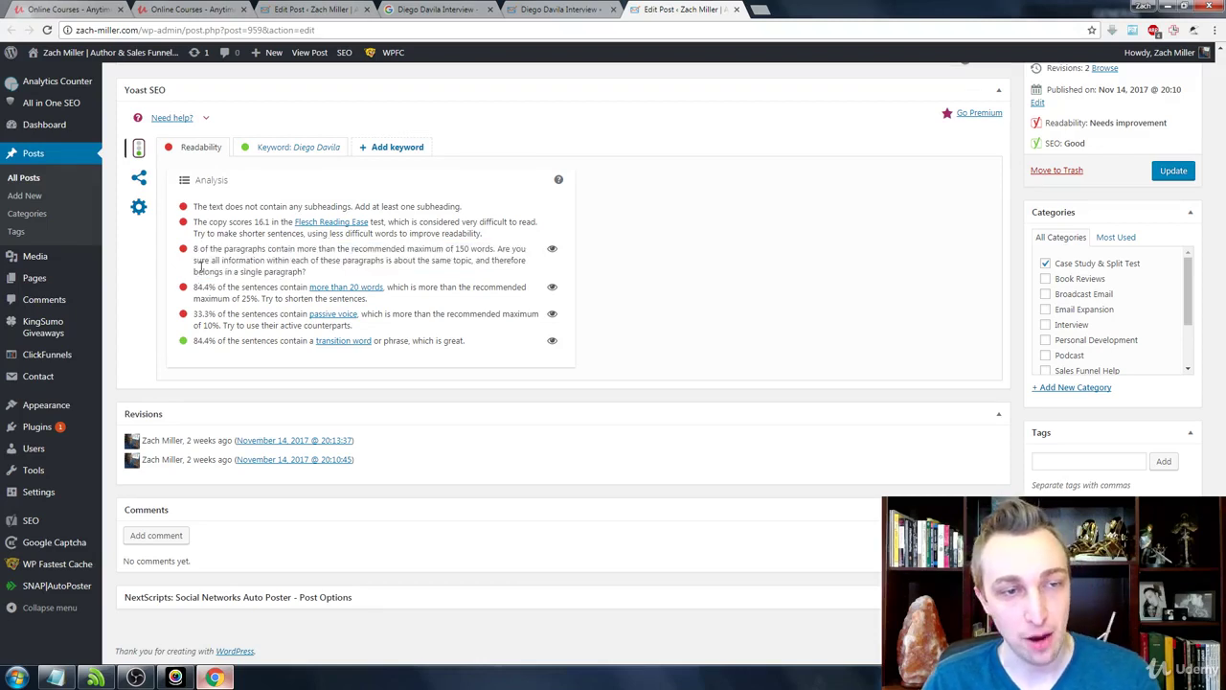
- Highlight the Yoast recommendation about missing subheadings, and the post's readability rating in the publishing details
{"action": "triple_click", "coordinate": [253, 206]}
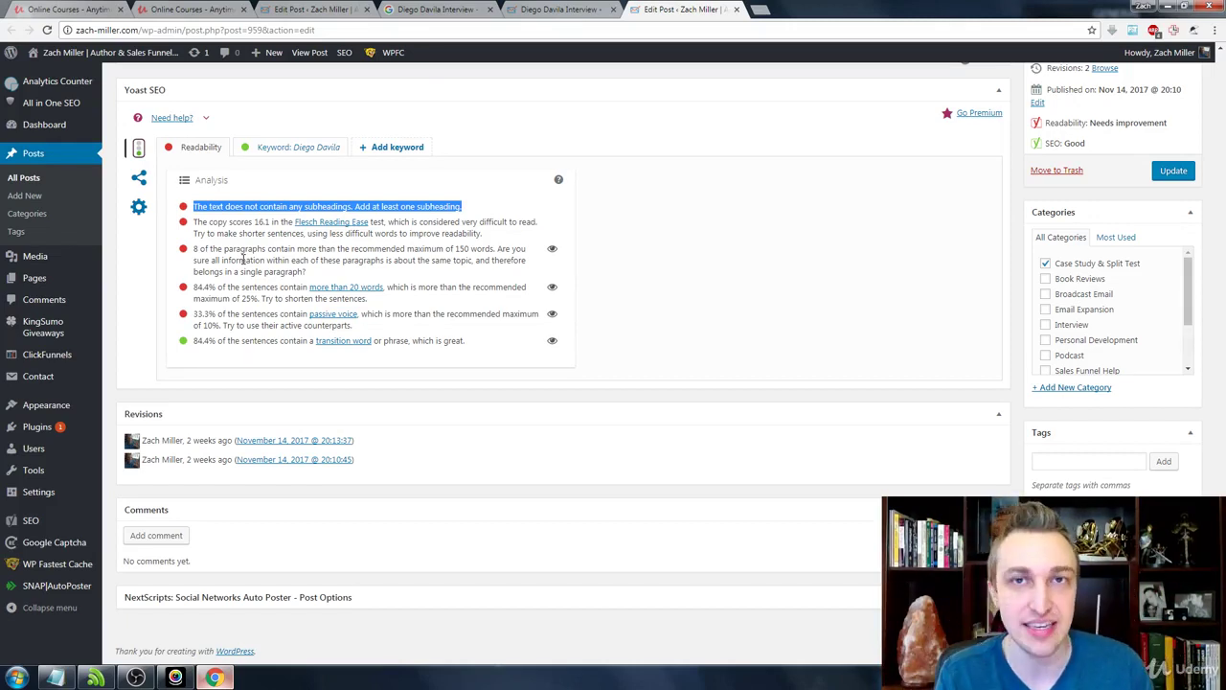
{"action": "left_click", "coordinate": [242, 259]}
{"action": "scroll", "coordinate": [243, 259], "scroll_direction": "up", "scroll_amount": 10}
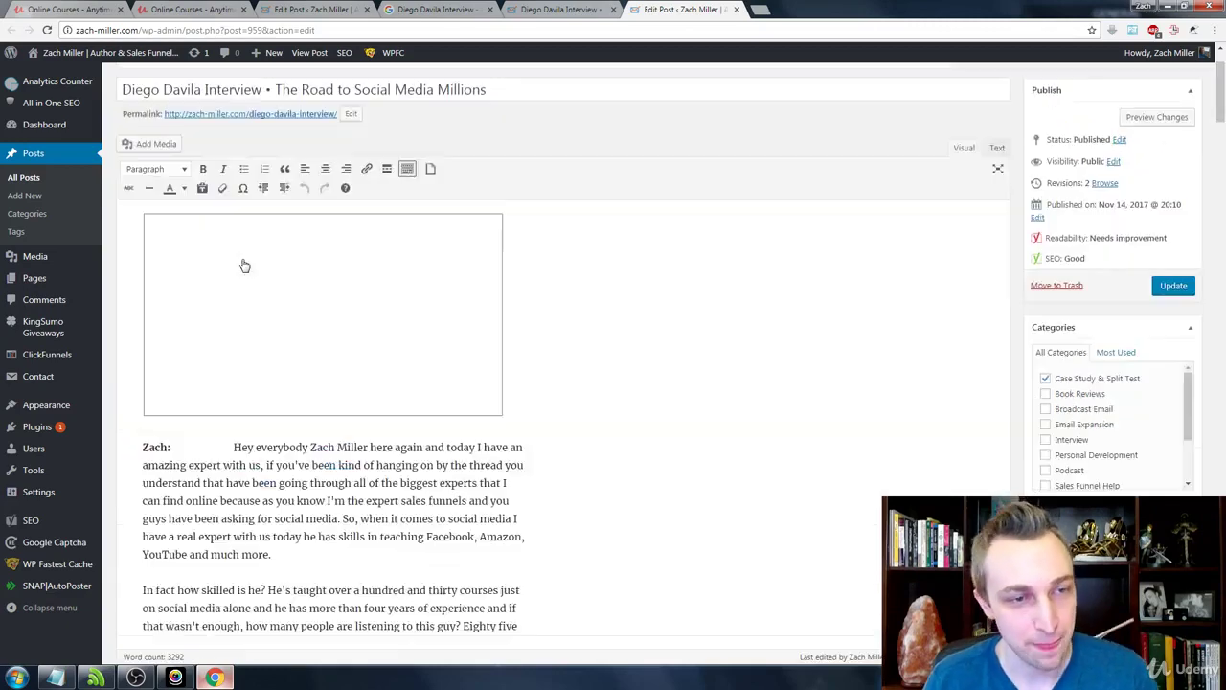
{"action": "left_click_drag", "start_coordinate": [1046, 334], "coordinate": [1148, 330]}
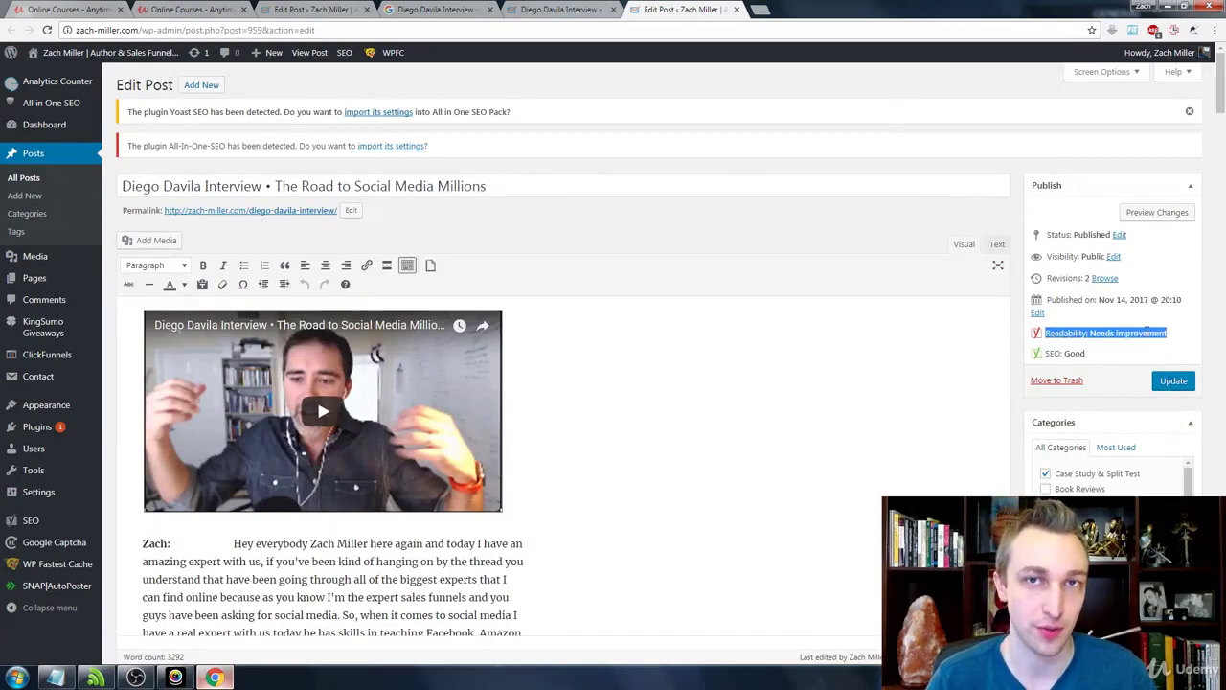
{"action": "left_click", "coordinate": [822, 196]}
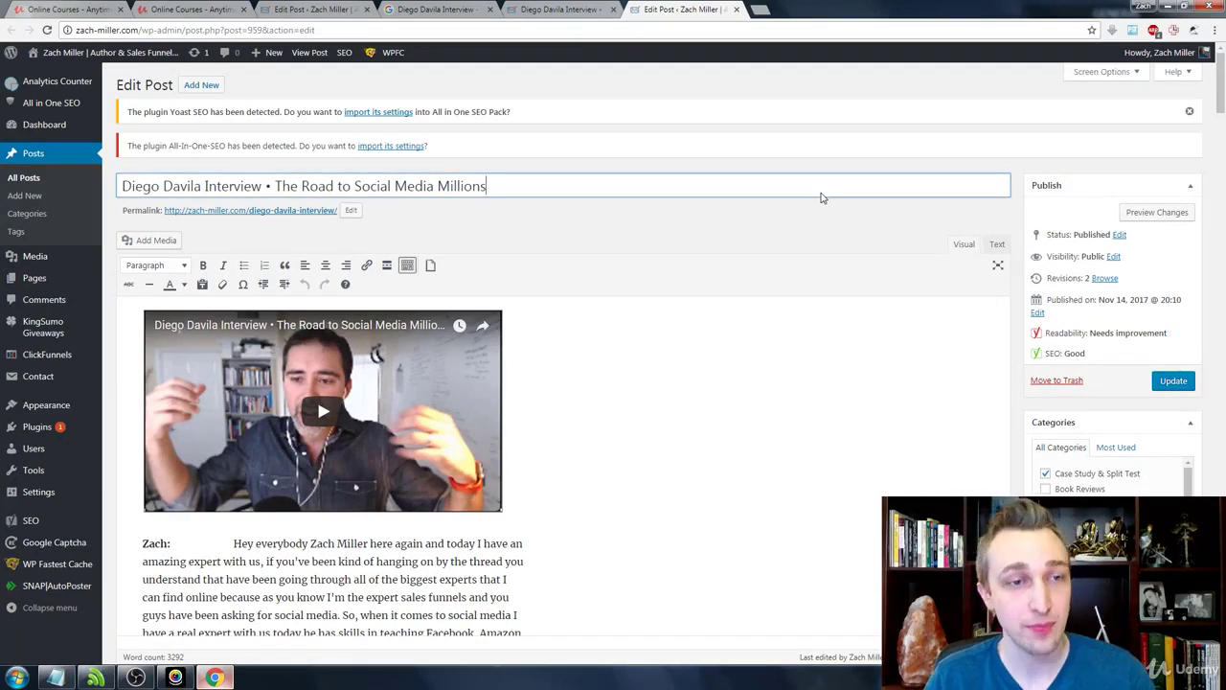
{"action": "left_click", "coordinate": [686, 234]}
- Return to the Yoast SEO readability analysis below the transcript and review its recommendations
{"action": "scroll", "coordinate": [652, 252], "scroll_direction": "down", "scroll_amount": 3}
{"action": "scroll", "coordinate": [980, 260], "scroll_direction": "down", "scroll_amount": 15}
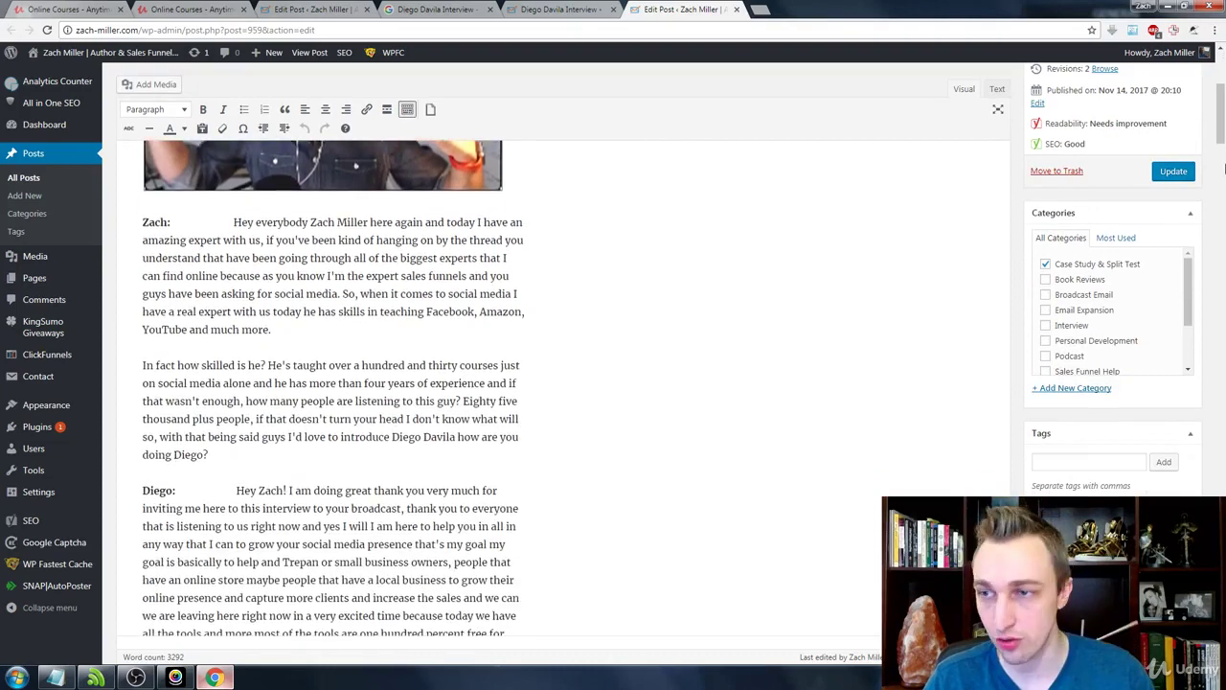
{"action": "scroll", "coordinate": [563, 383], "scroll_direction": "down", "scroll_amount": 10}
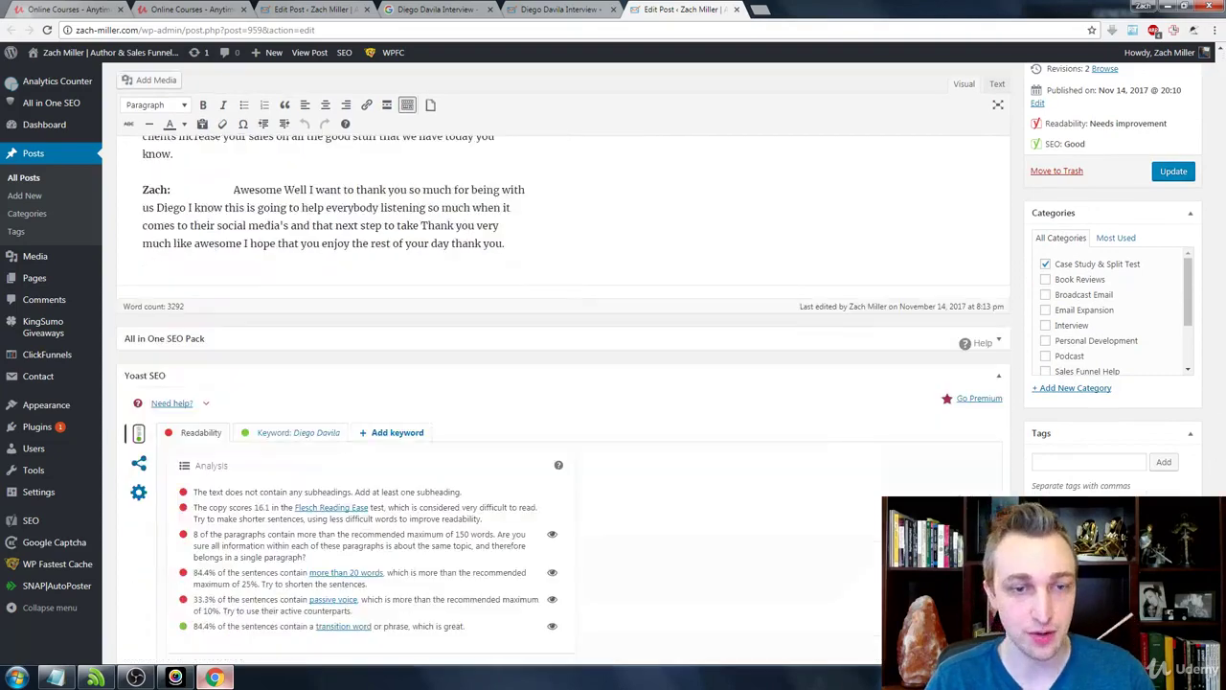
{"action": "scroll", "coordinate": [563, 383], "scroll_direction": "up", "scroll_amount": 2}
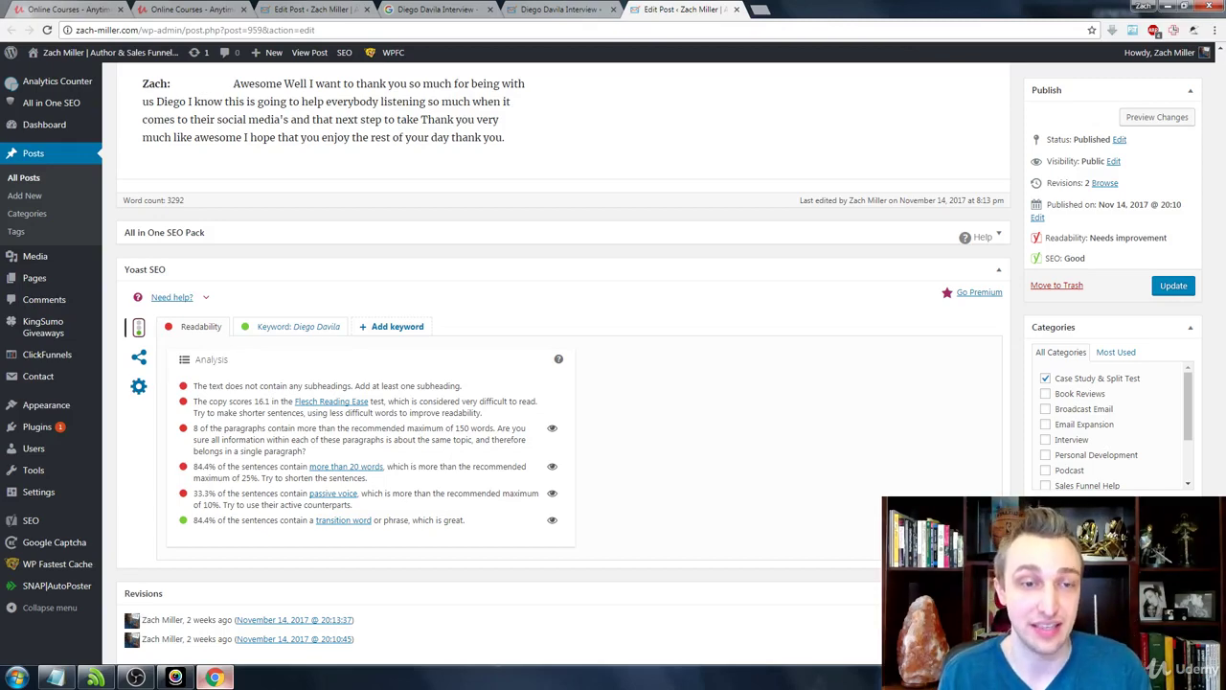
- Look back through the interview transcript in the post editor, from its closing words towards the beginning
{"action": "scroll", "coordinate": [669, 292], "scroll_direction": "up", "scroll_amount": 3}
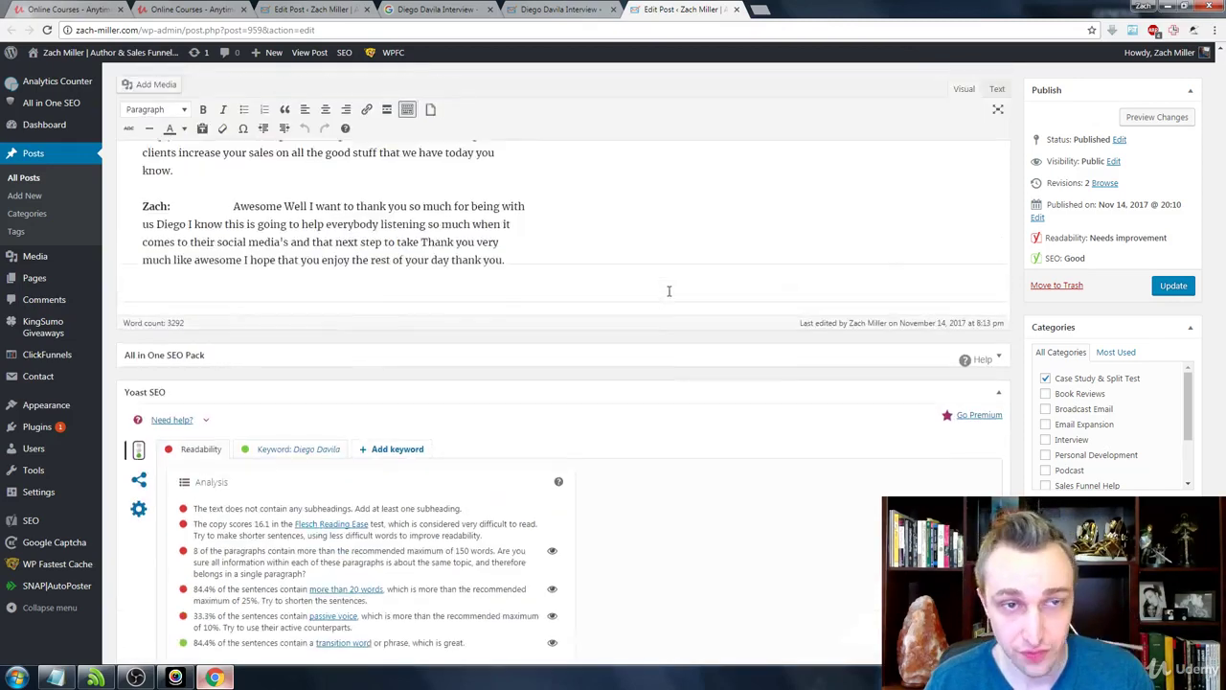
{"action": "scroll", "coordinate": [669, 292], "scroll_direction": "up", "scroll_amount": 5}
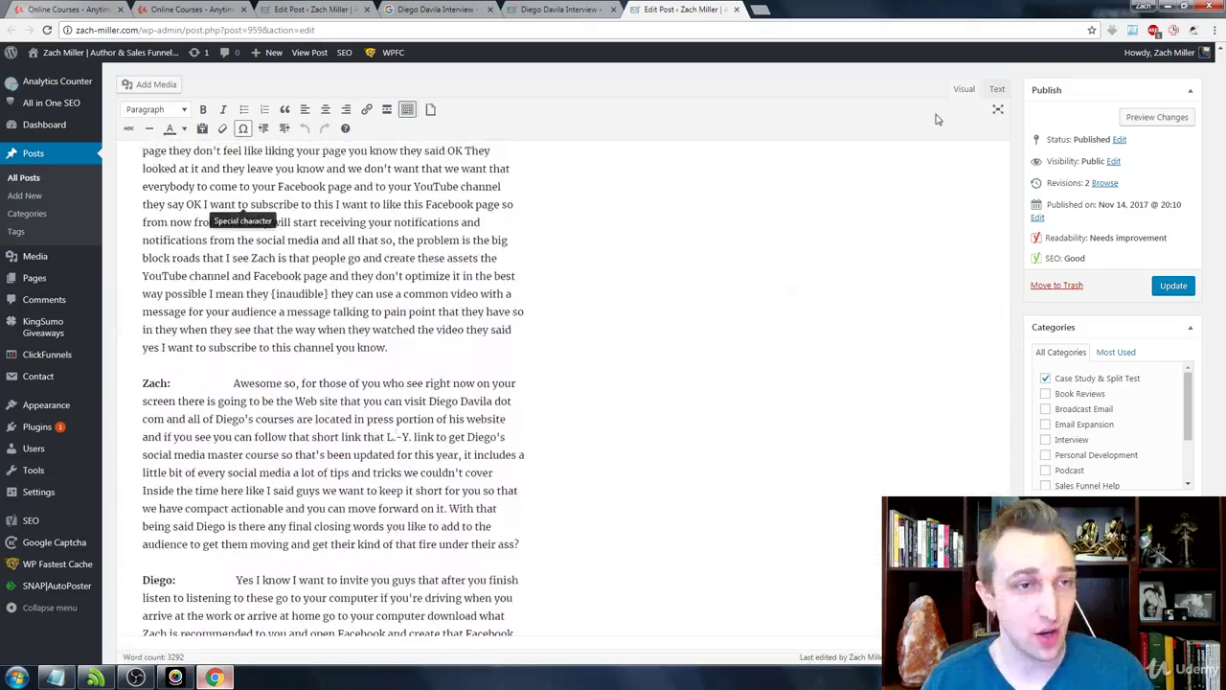
{"action": "scroll", "coordinate": [1222, 356], "scroll_direction": "up", "scroll_amount": 15}
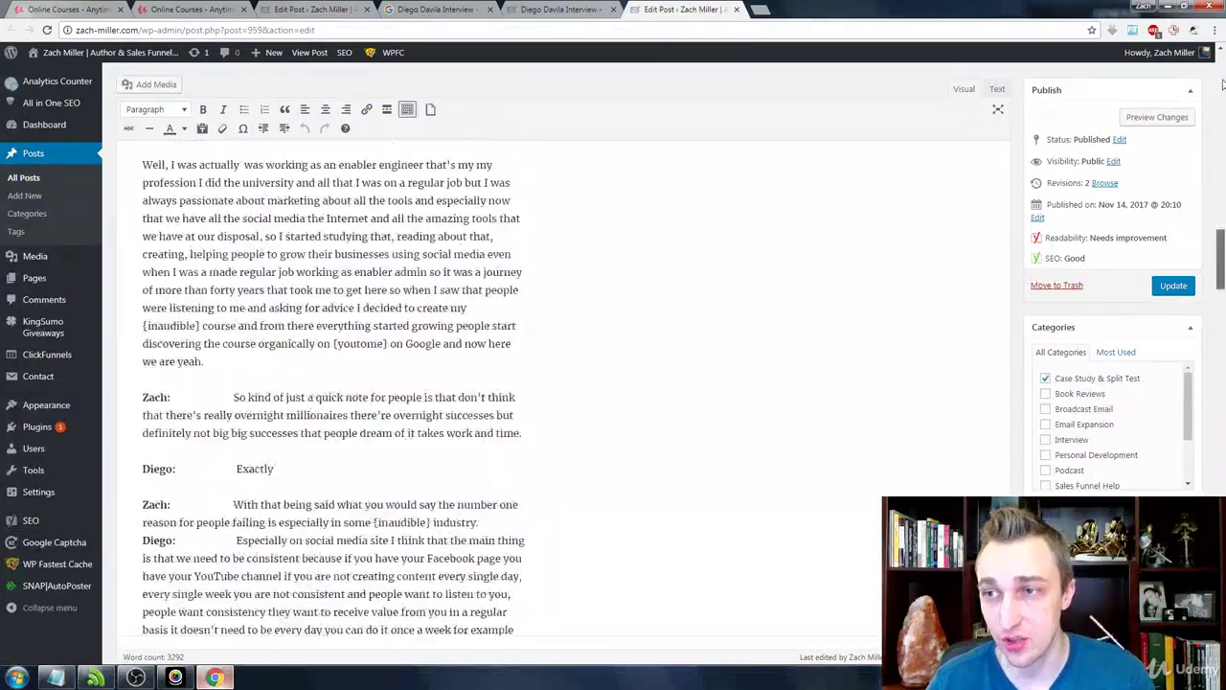